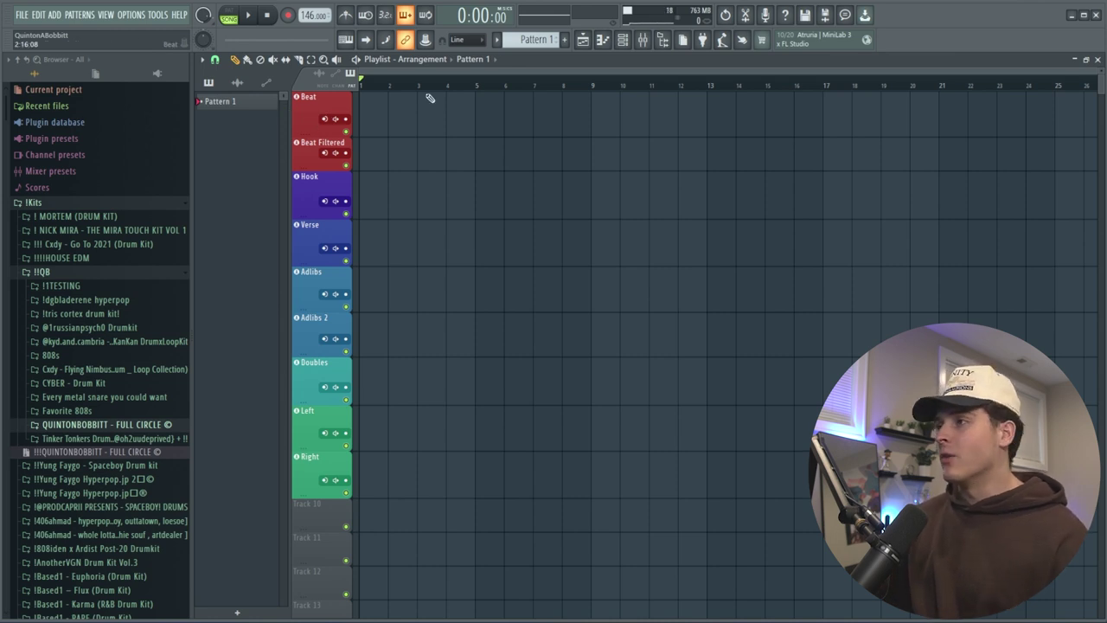
# Examine the Beat channel in the mixer and return to the playlist.
pyautogui.click(644, 40)
pyautogui.click(325, 204)
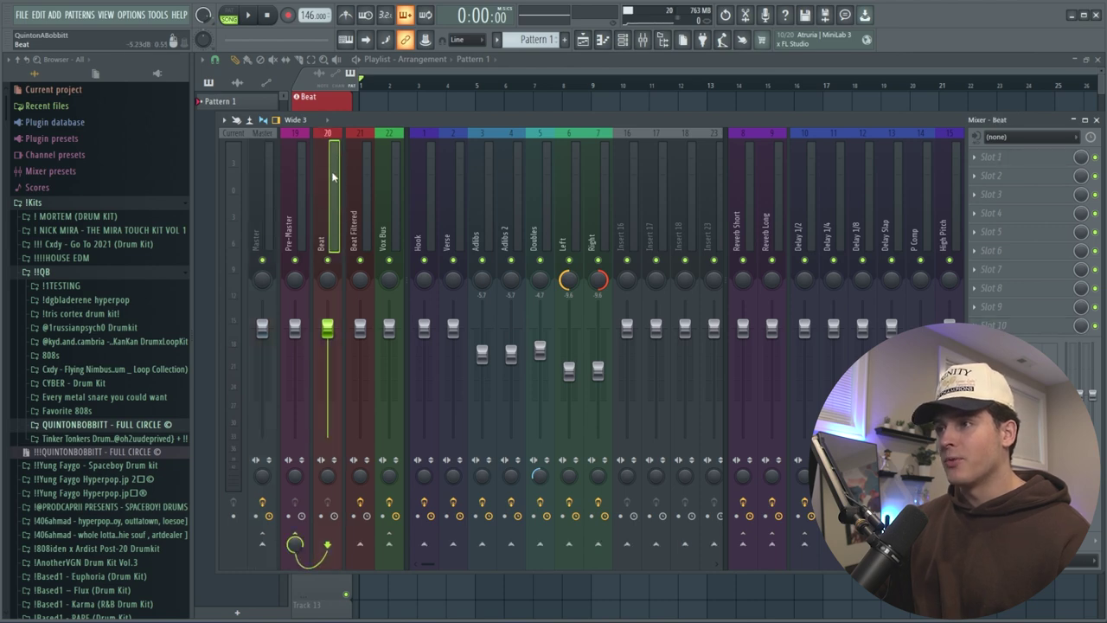
pyautogui.click(379, 71)
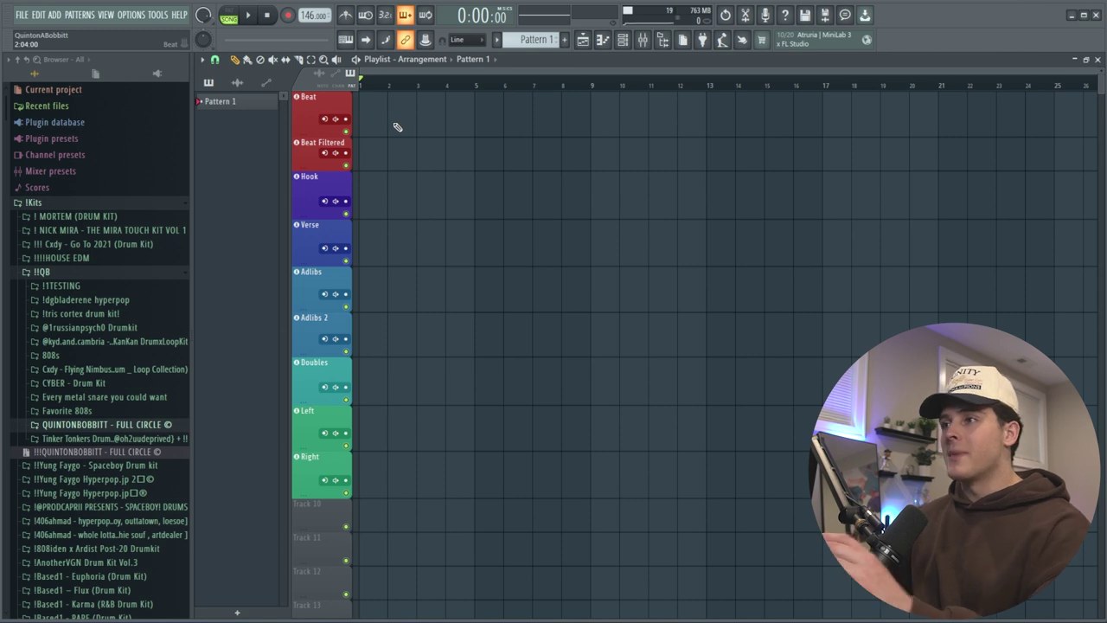
pyautogui.press('F9')
pyautogui.press('F9')
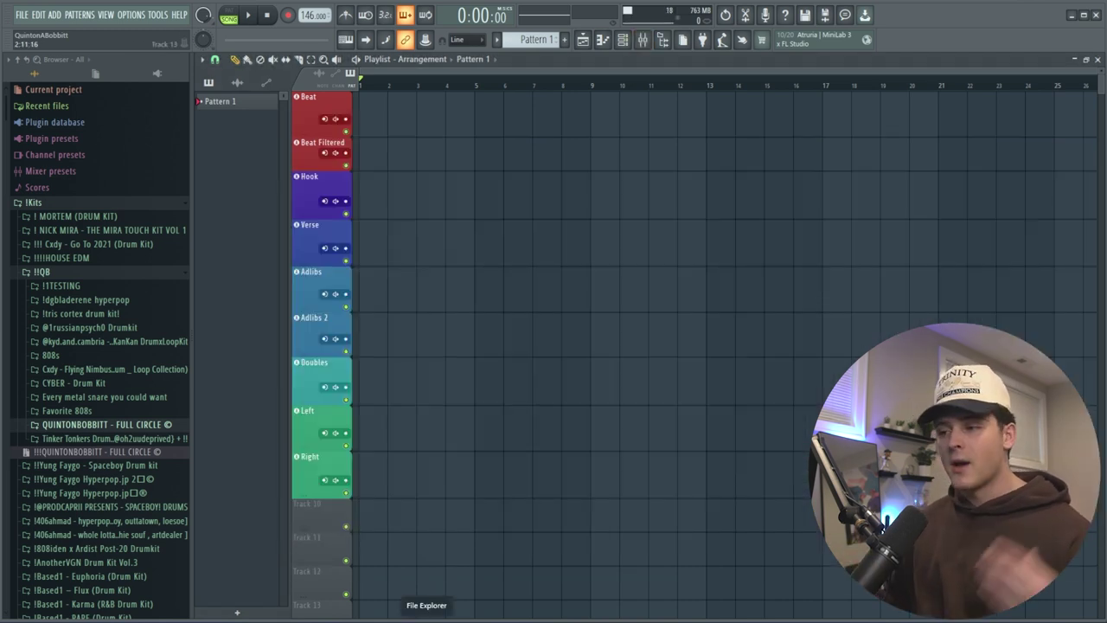
# Import the "[free] yeat + lyfe + bnyx type beat 'out the way'" audio from the Vocal RE's folder onto the Beat track at bar 1.
pyautogui.click(427, 620)
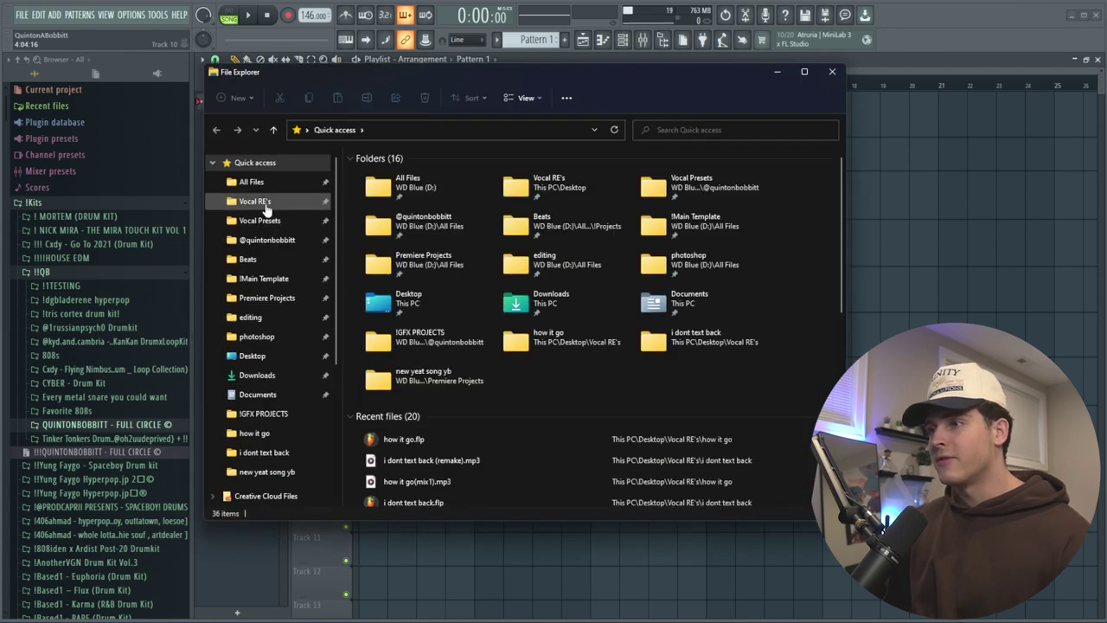
pyautogui.click(253, 200)
pyautogui.doubleClick(434, 192)
pyautogui.moveTo(393, 173); pyautogui.dragTo(449, 130)
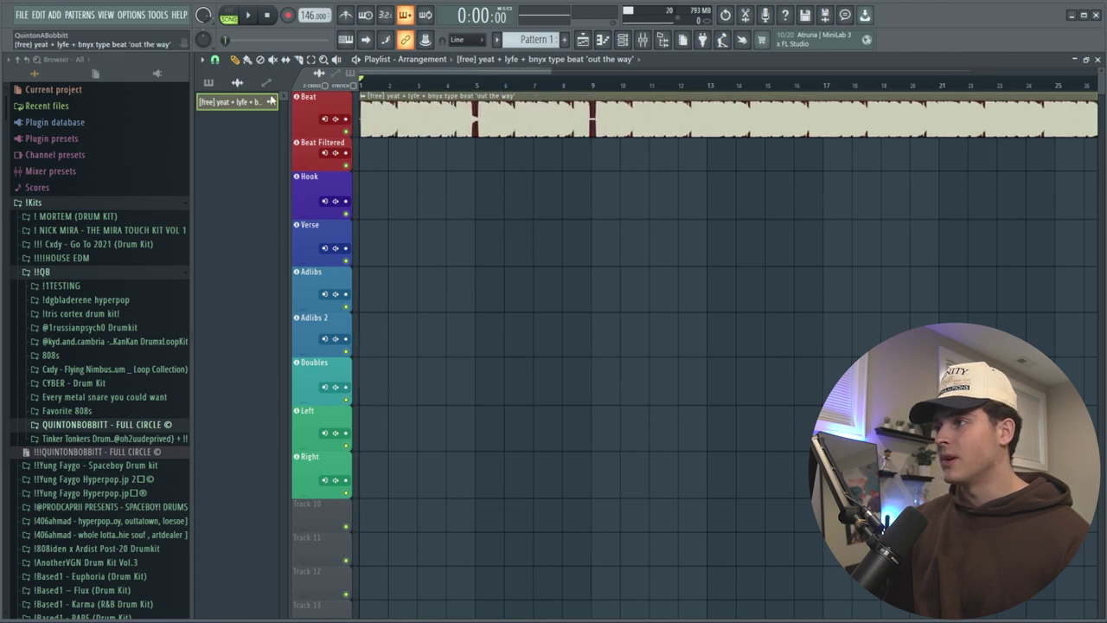
# Check the beat clip's mixer routing on the Beat track, and check it again with the clip moved to the Hook track.
pyautogui.doubleClick(445, 130)
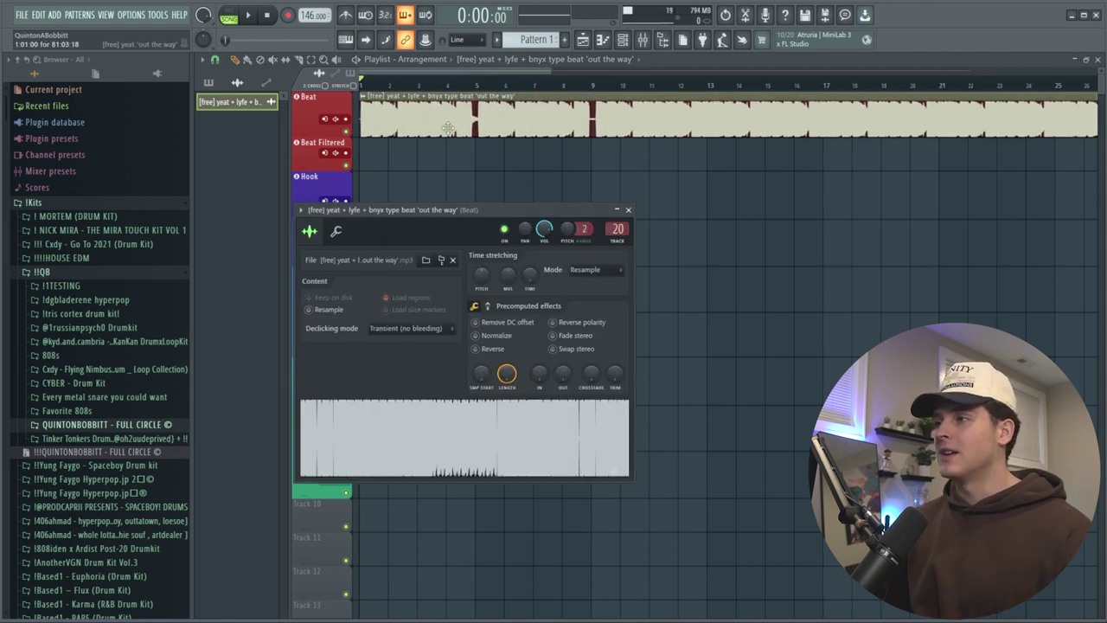
pyautogui.click(628, 209)
pyautogui.moveTo(378, 167); pyautogui.dragTo(438, 201)
pyautogui.keyDown('ctrl'); pyautogui.click(589, 211); pyautogui.keyUp('ctrl')
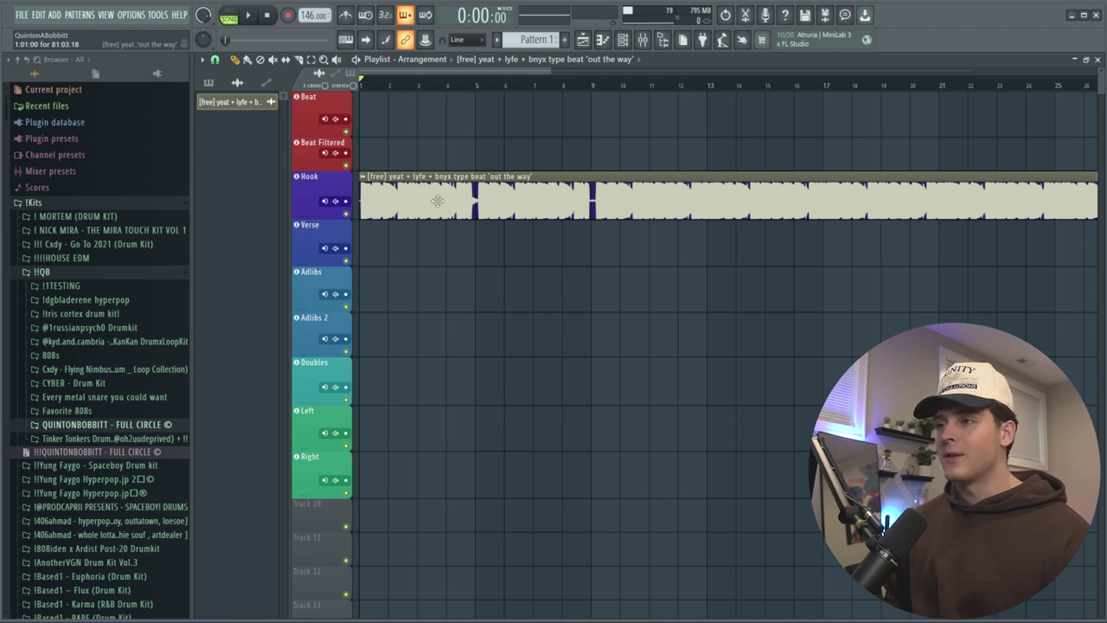
pyautogui.doubleClick(460, 205)
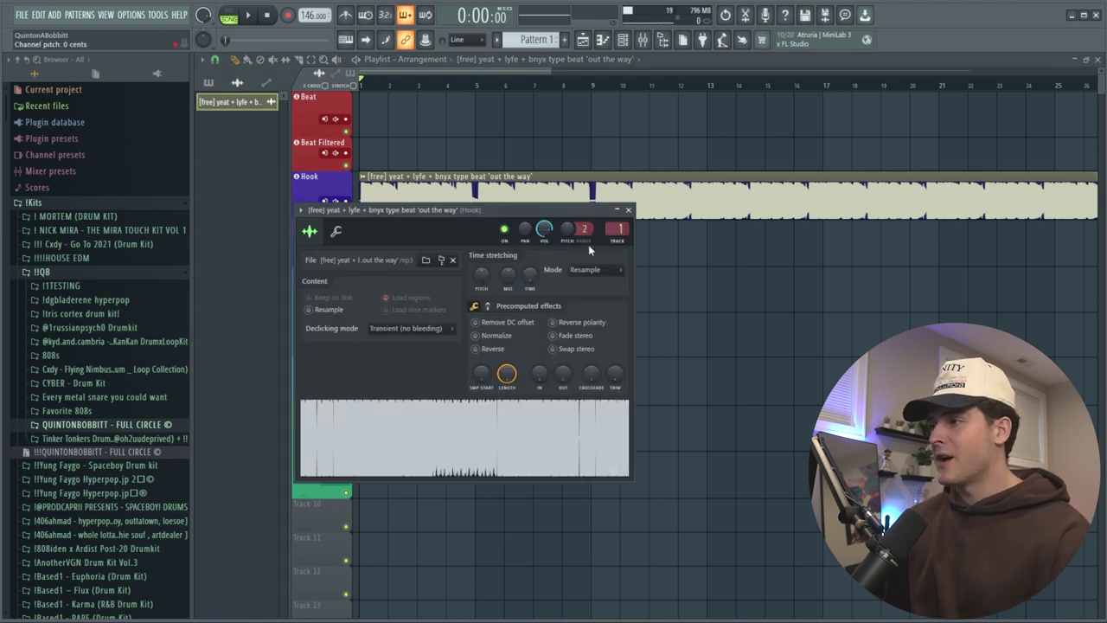
pyautogui.click(628, 210)
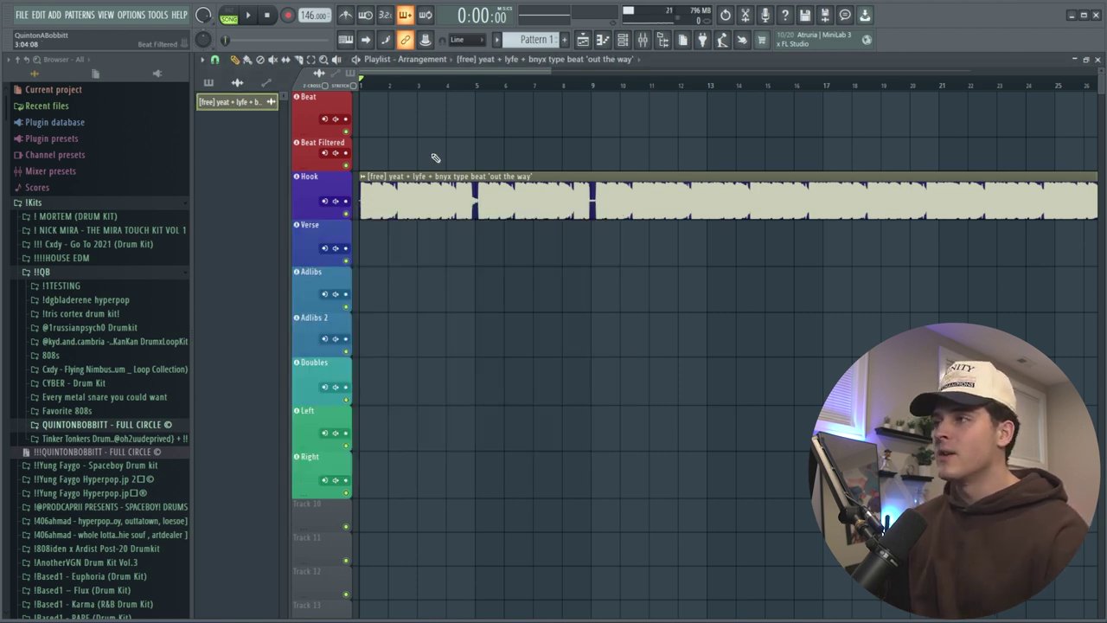
pyautogui.click(643, 40)
pyautogui.click(448, 62)
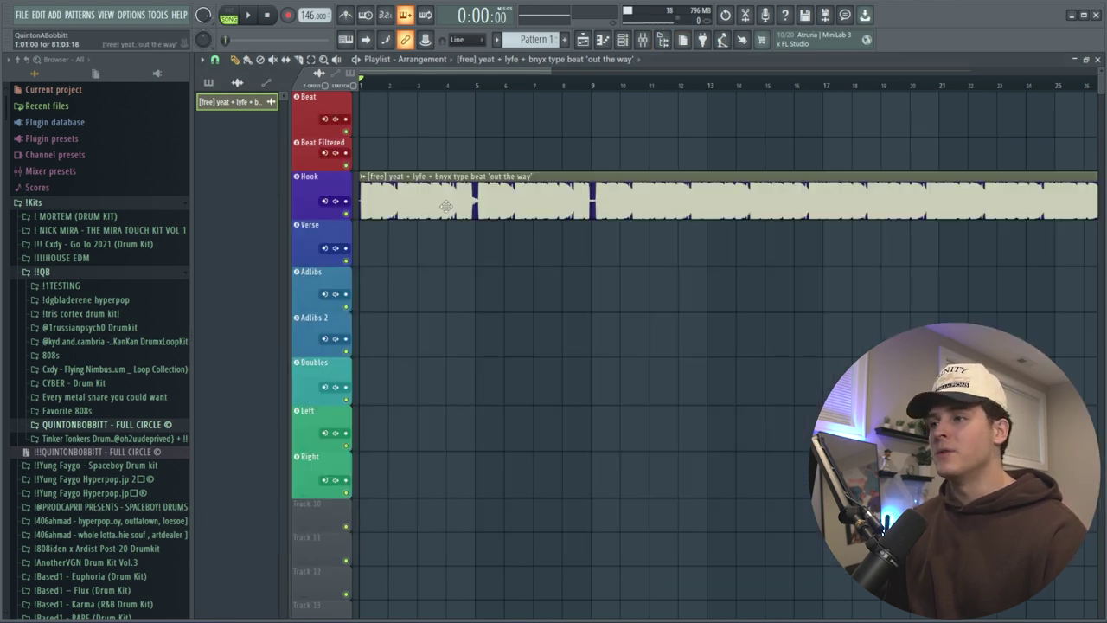
# Move the beat clip to the Verse track and on to the Doubles track, checking its mixer routing on Doubles.
pyautogui.moveTo(440, 205); pyautogui.dragTo(425, 251)
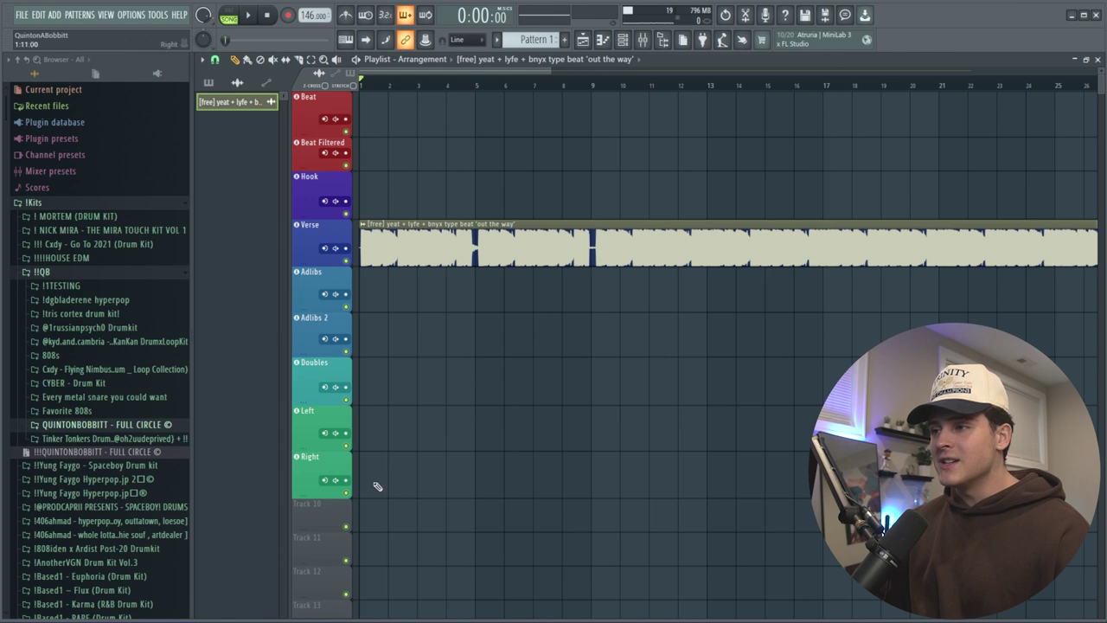
pyautogui.moveTo(402, 255); pyautogui.dragTo(398, 391)
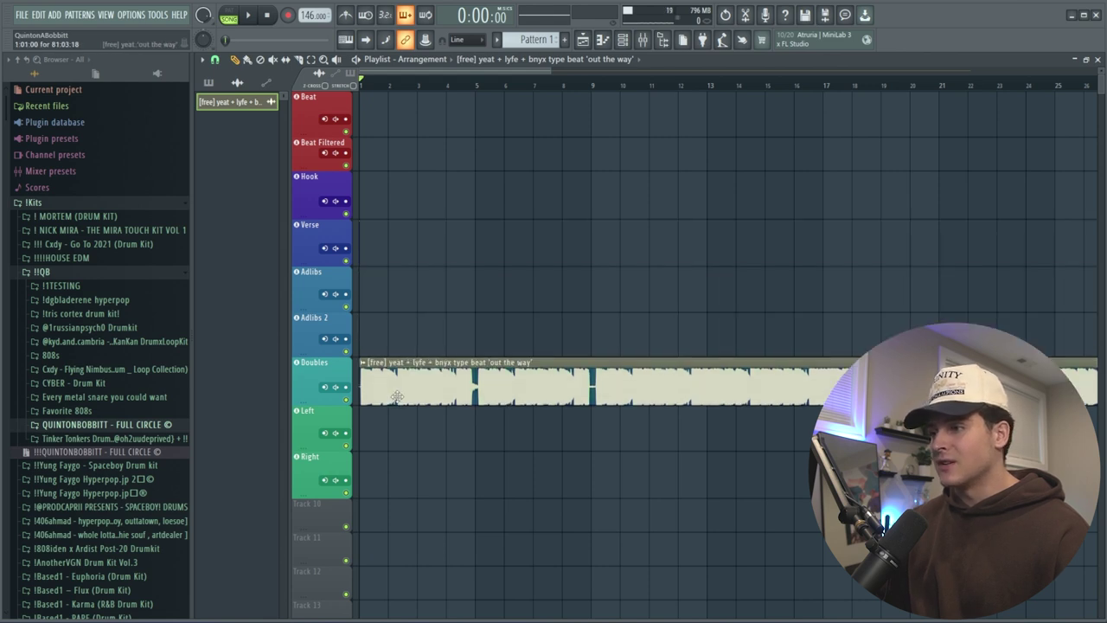
pyautogui.doubleClick(398, 391)
pyautogui.click(628, 210)
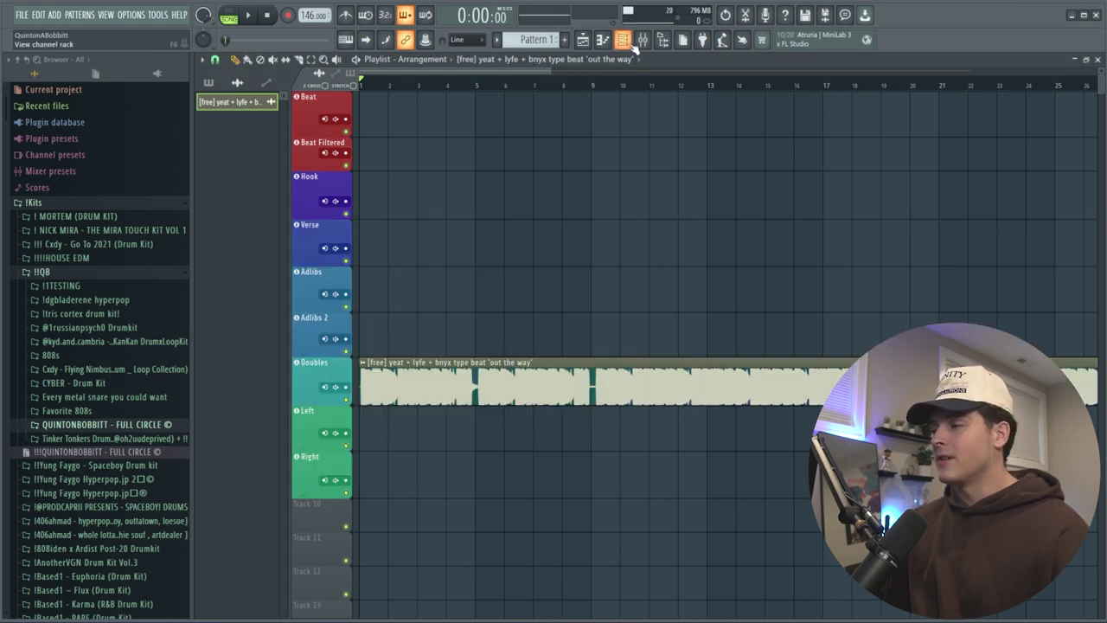
pyautogui.click(623, 40)
pyautogui.click(642, 40)
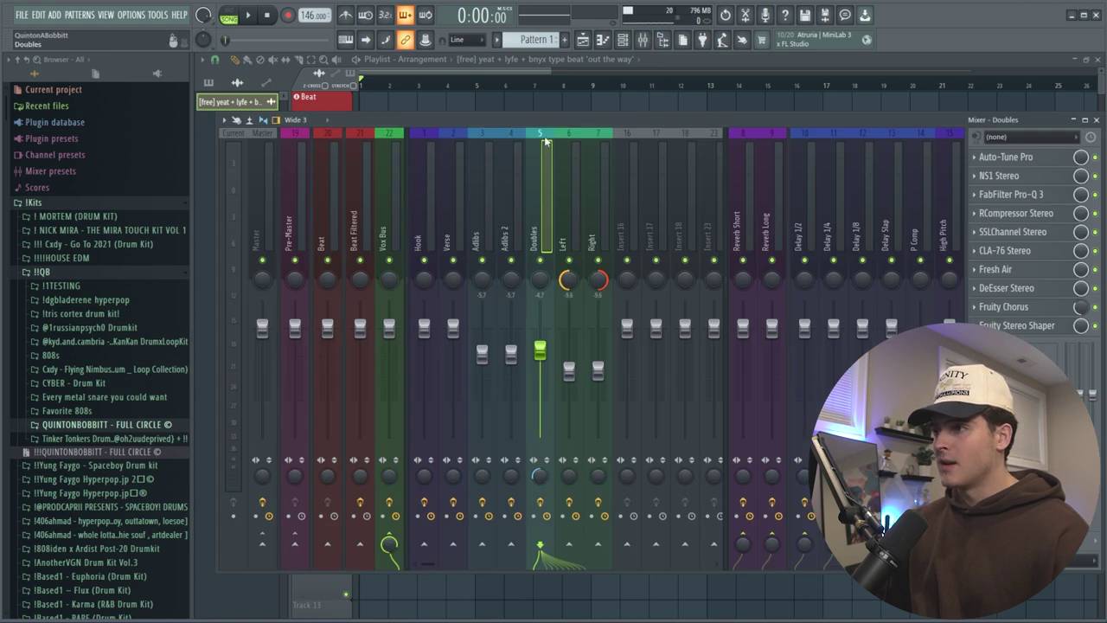
pyautogui.press('F9')
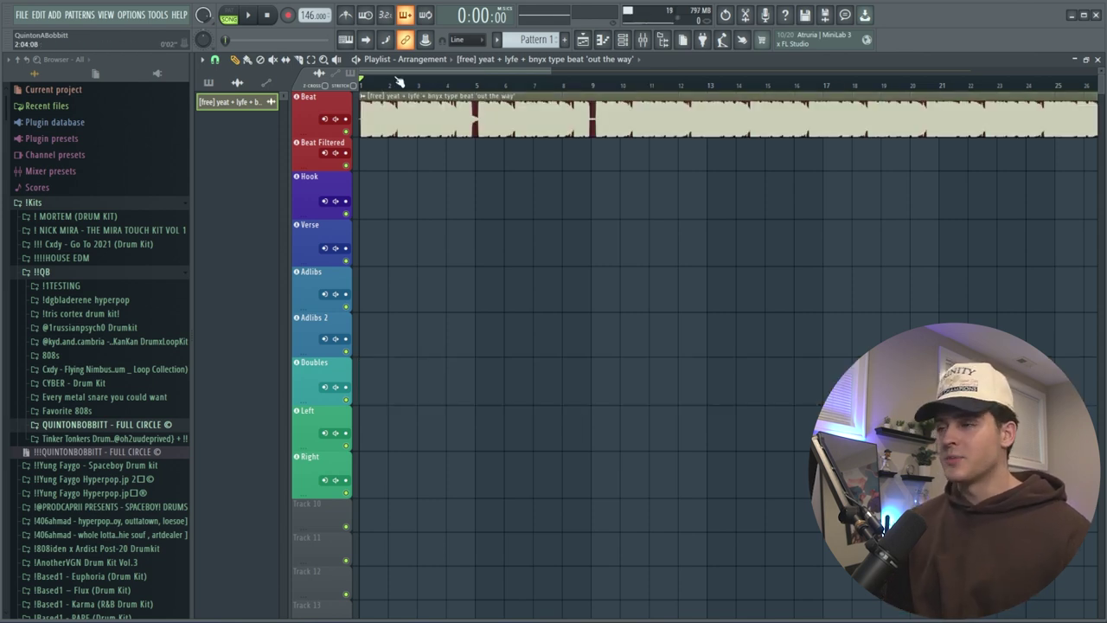
# Slip the audio inside the Beat track clip to line up its first sound with the start of bar 1.
pyautogui.scroll(8, 389, 87)
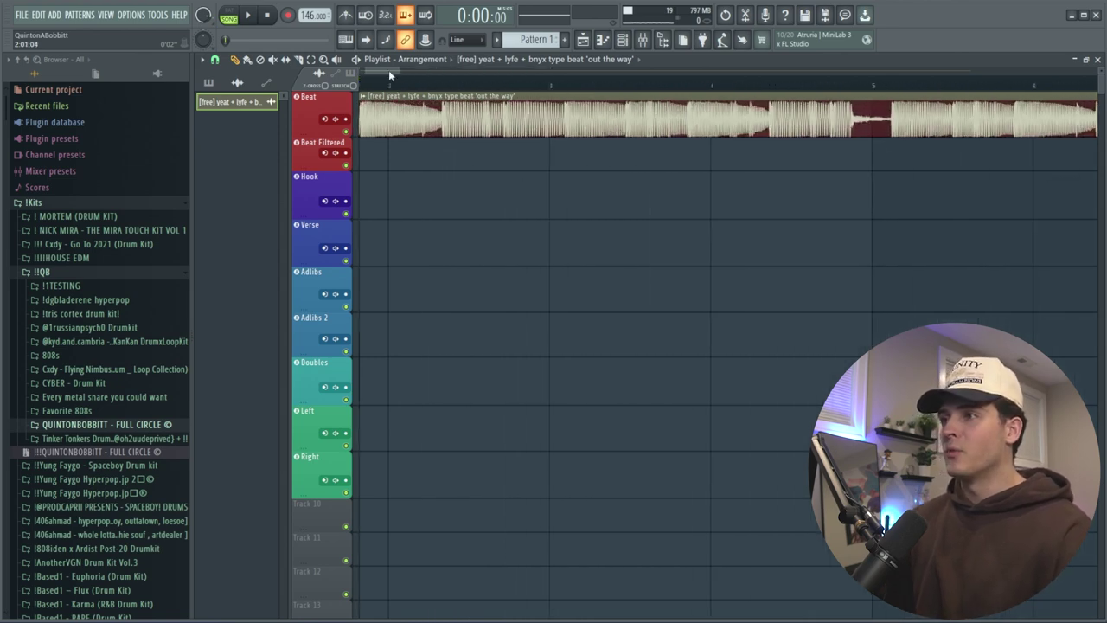
pyautogui.scroll(5, 374, 89)
pyautogui.moveTo(423, 117); pyautogui.dragTo(397, 125)
pyautogui.scroll(-12, 389, 89)
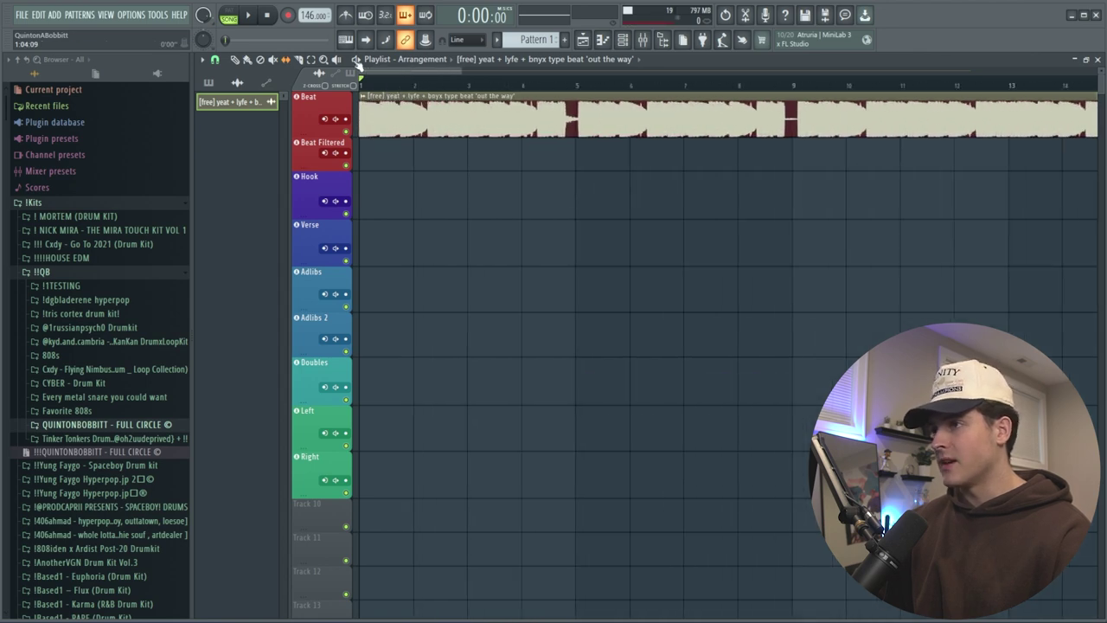
# Set the project tempo to 144 BPM and check the beat clip's channel settings.
pyautogui.scroll(-4, 387, 86)
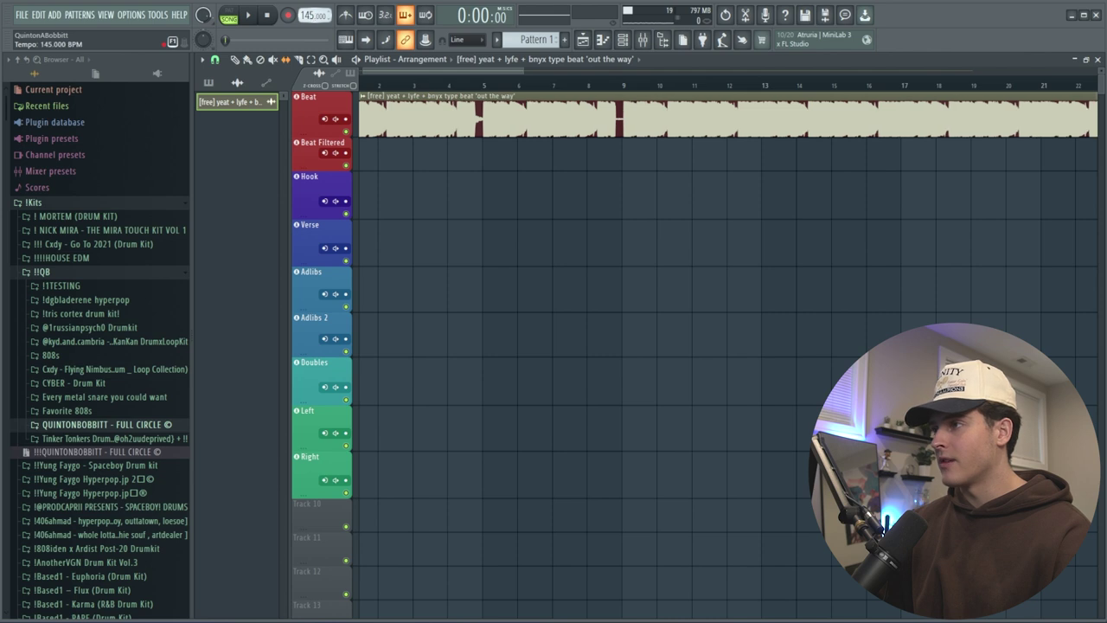
pyautogui.scroll(-1, 313, 14)
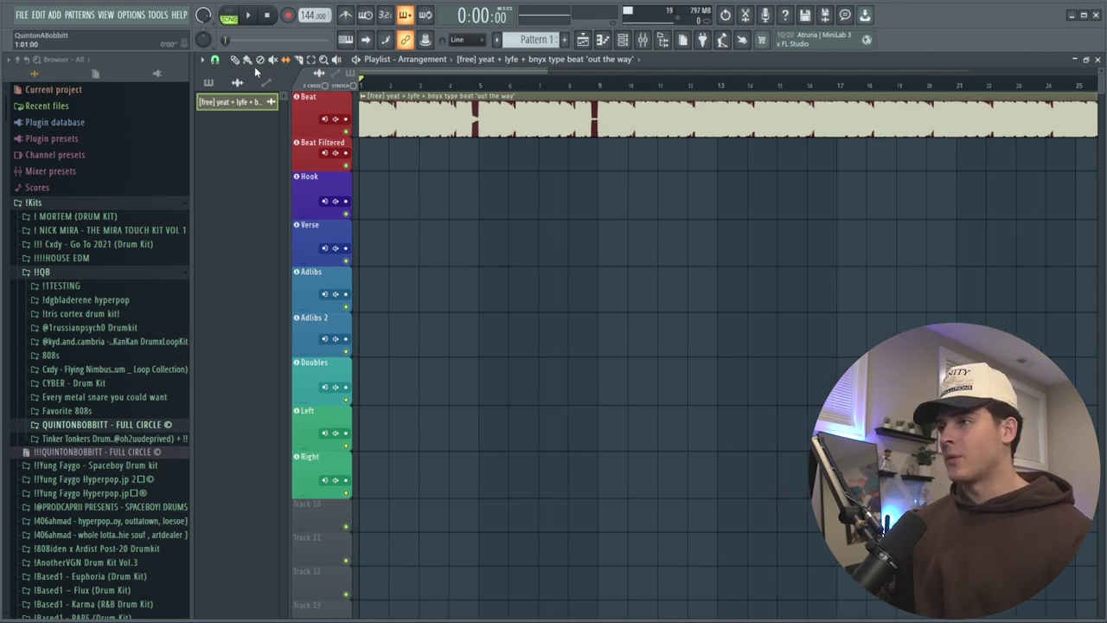
pyautogui.doubleClick(420, 116)
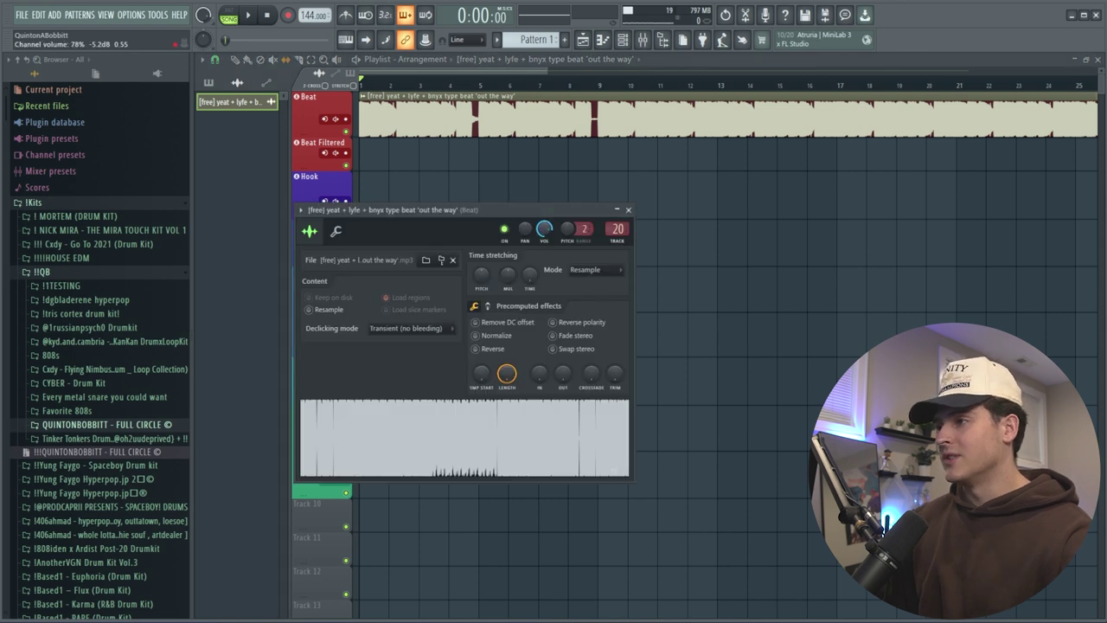
pyautogui.click(628, 209)
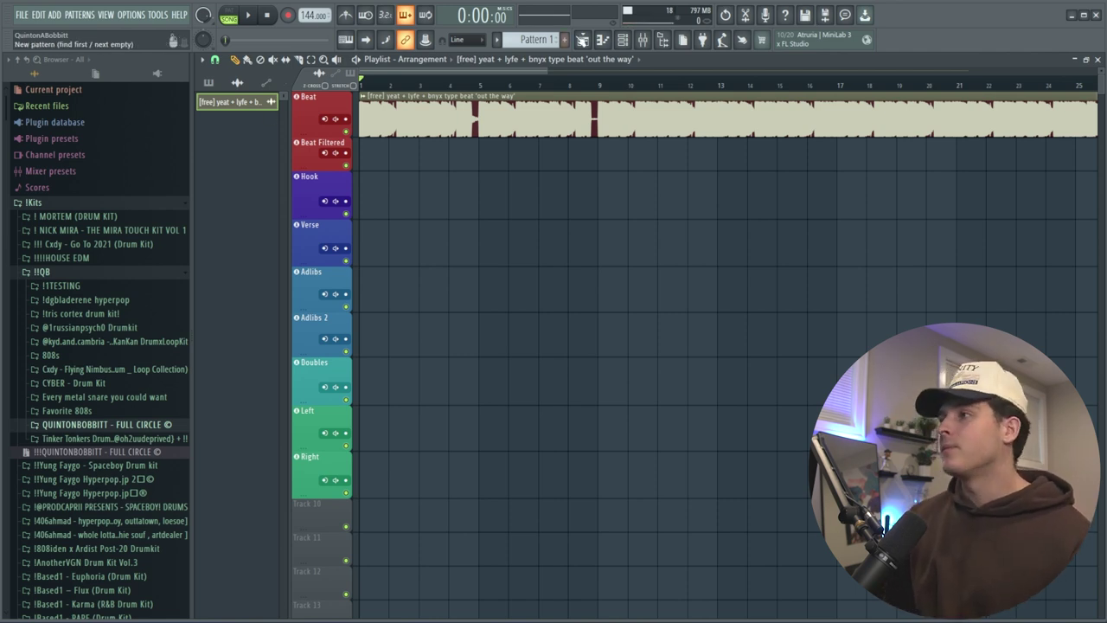
# Browse the mixer track state presets for the Hook channel, including the Ken Carson - Yale vocal presets, without loading one.
pyautogui.press('F9')
pyautogui.click(430, 229)
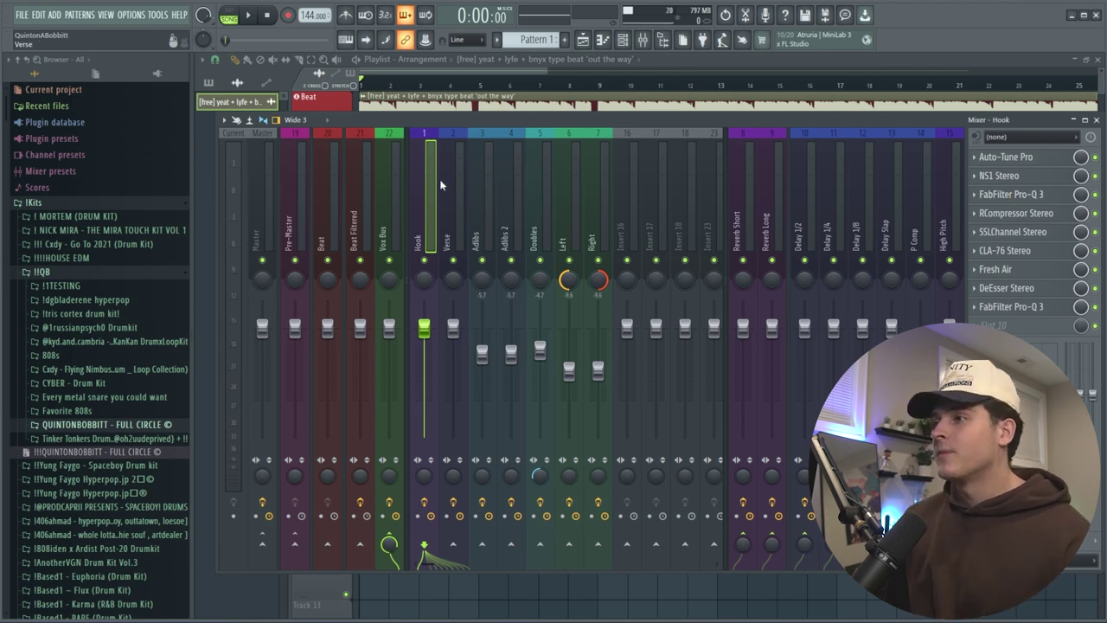
pyautogui.rightClick(424, 199)
pyautogui.moveTo(459, 206)
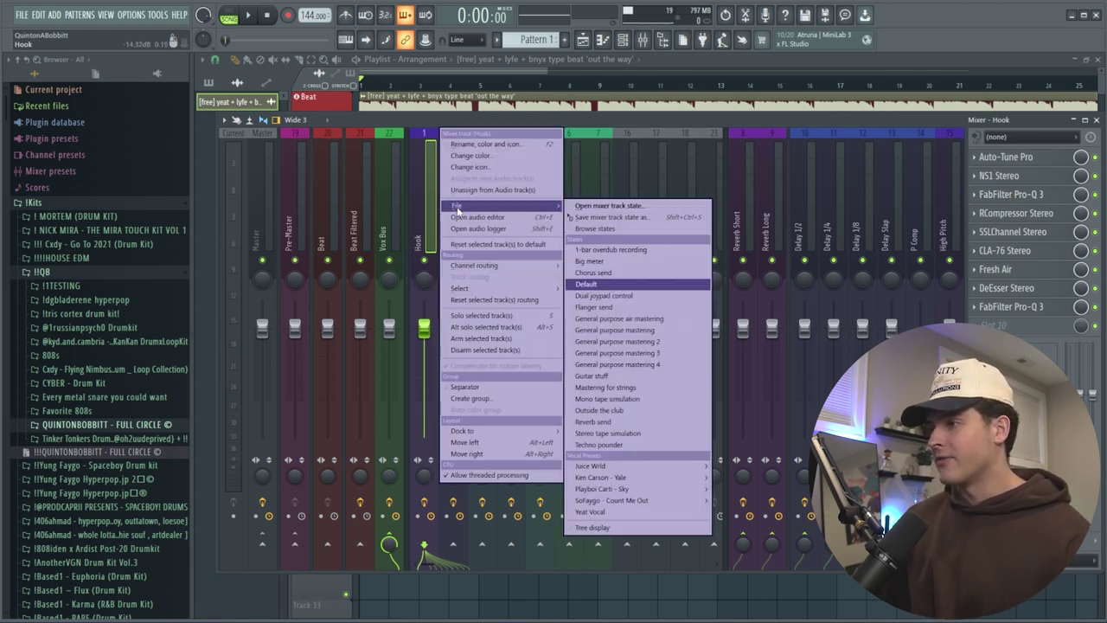
pyautogui.moveTo(641, 482)
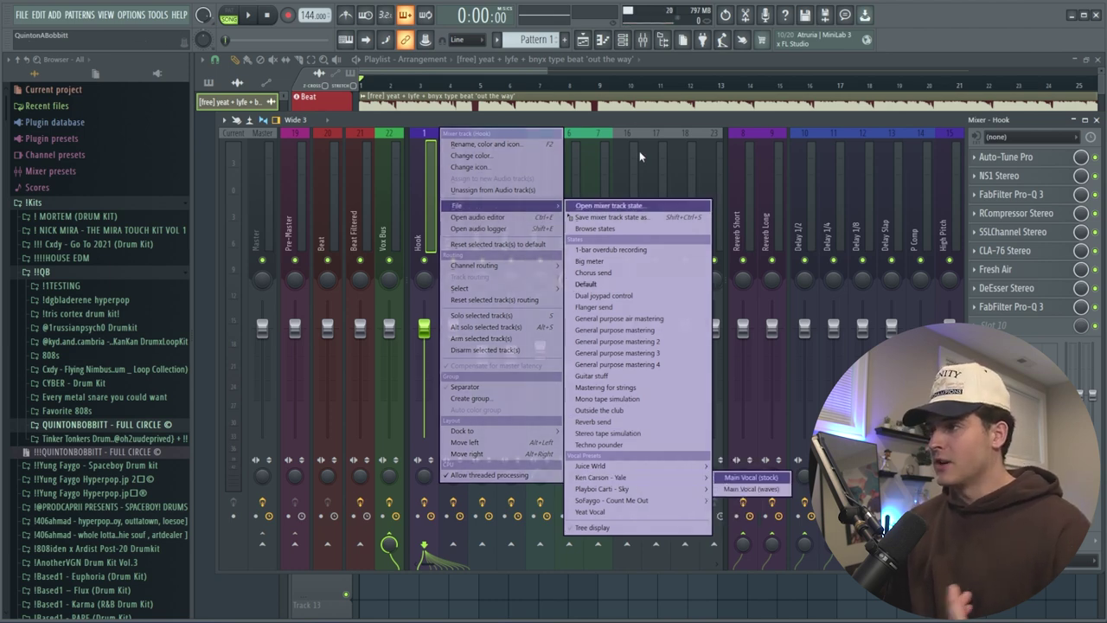
pyautogui.click(638, 123)
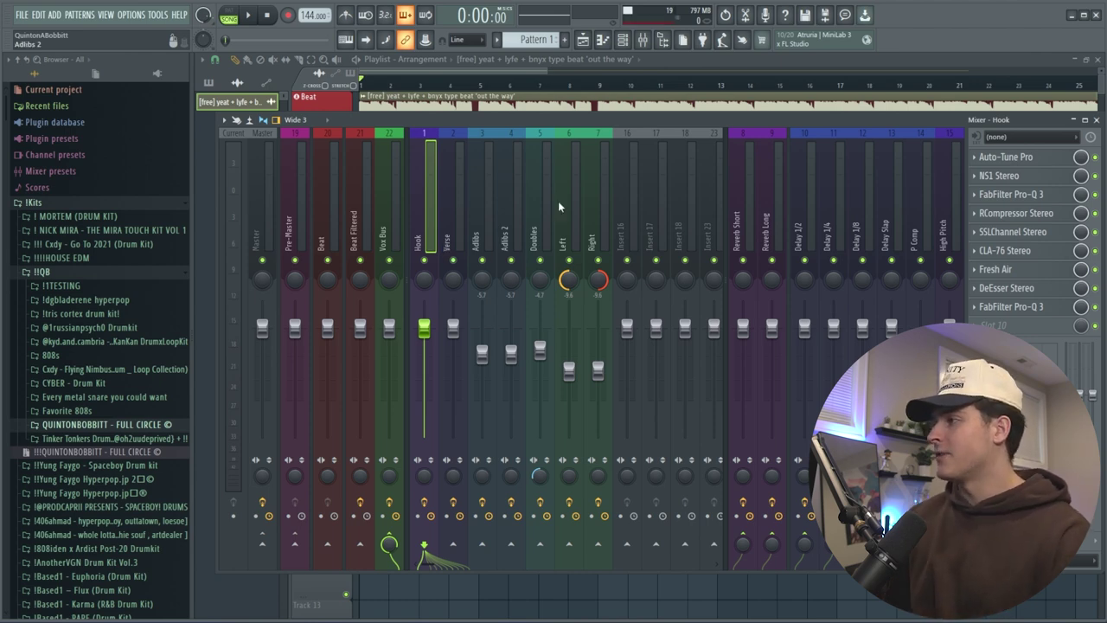
# Add Auto-Key to the first effect slot of the Beat mixer channel and play the beat to detect its key.
pyautogui.click(335, 245)
pyautogui.click(1005, 158)
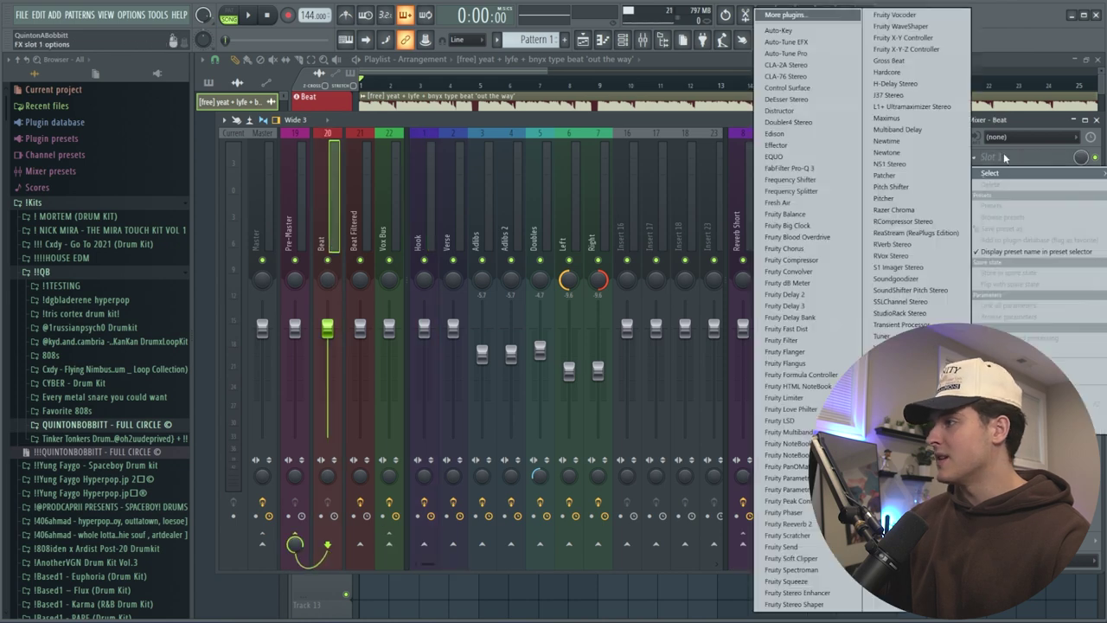
pyautogui.click(798, 33)
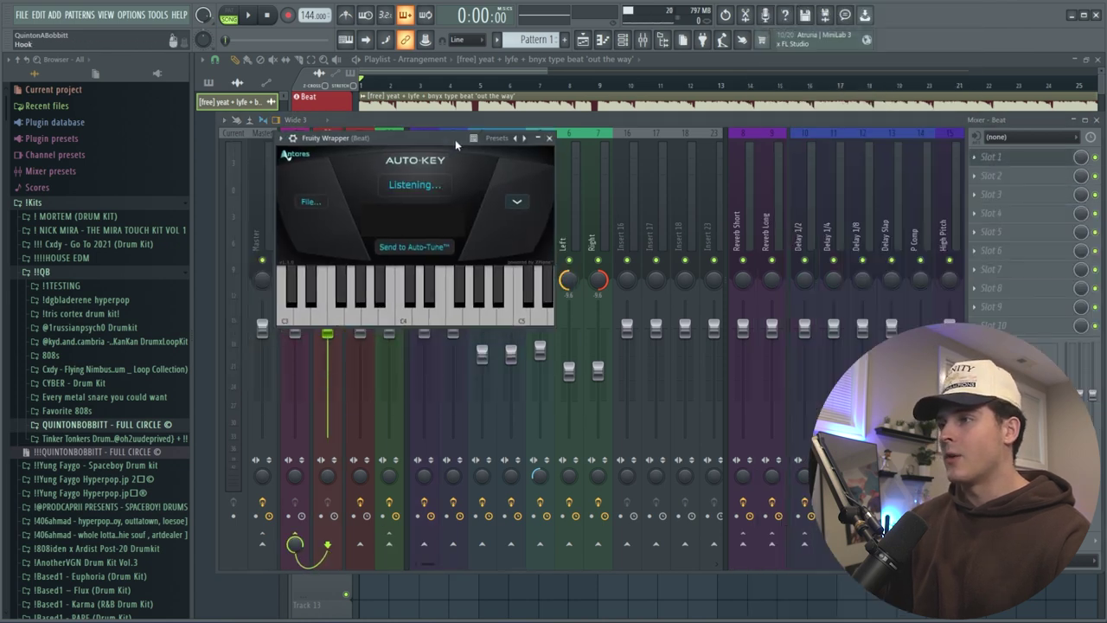
pyautogui.moveTo(449, 143); pyautogui.dragTo(459, 144)
pyautogui.press('space')
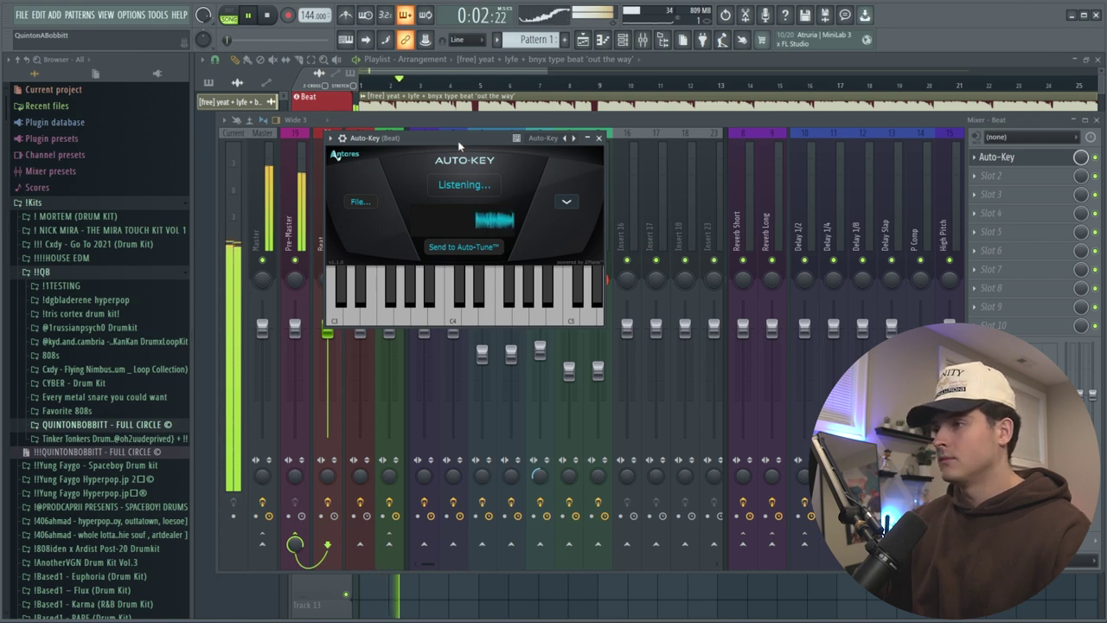
pyautogui.press('space')
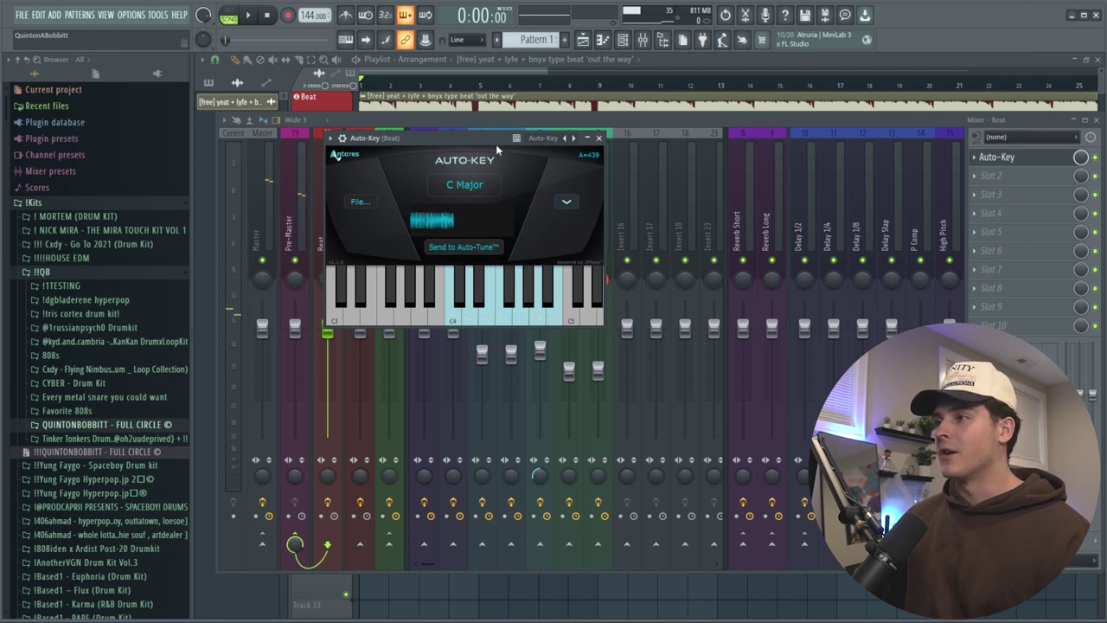
pyautogui.click(598, 138)
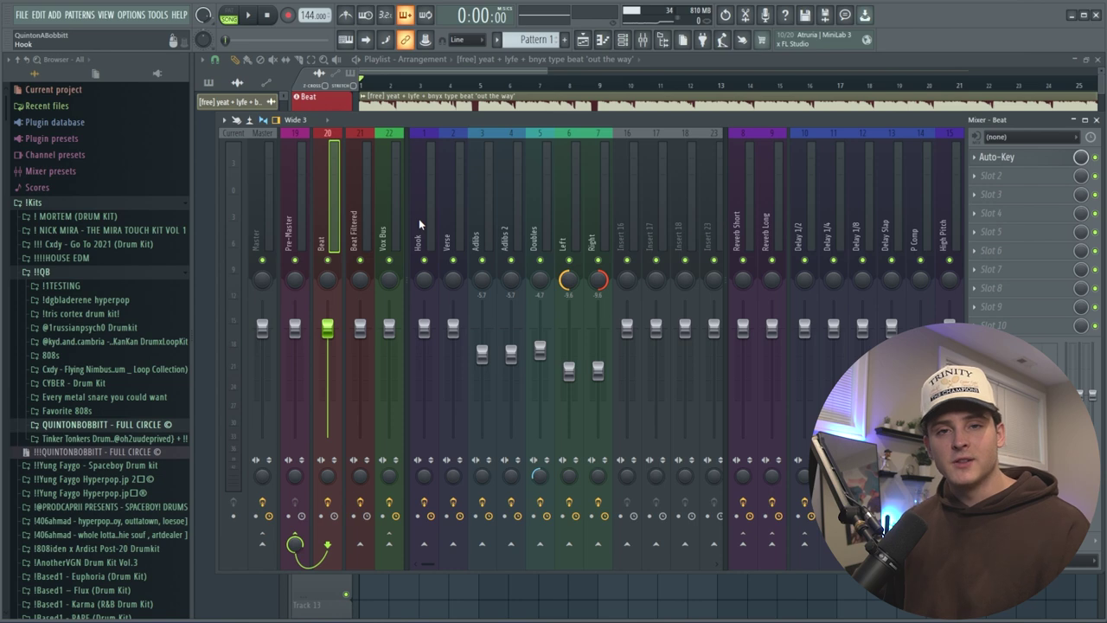
# Inspect the H-Delay Stereo settings on the Delay 1/4 send and return to the Hook channel's effect chain.
pyautogui.click(422, 224)
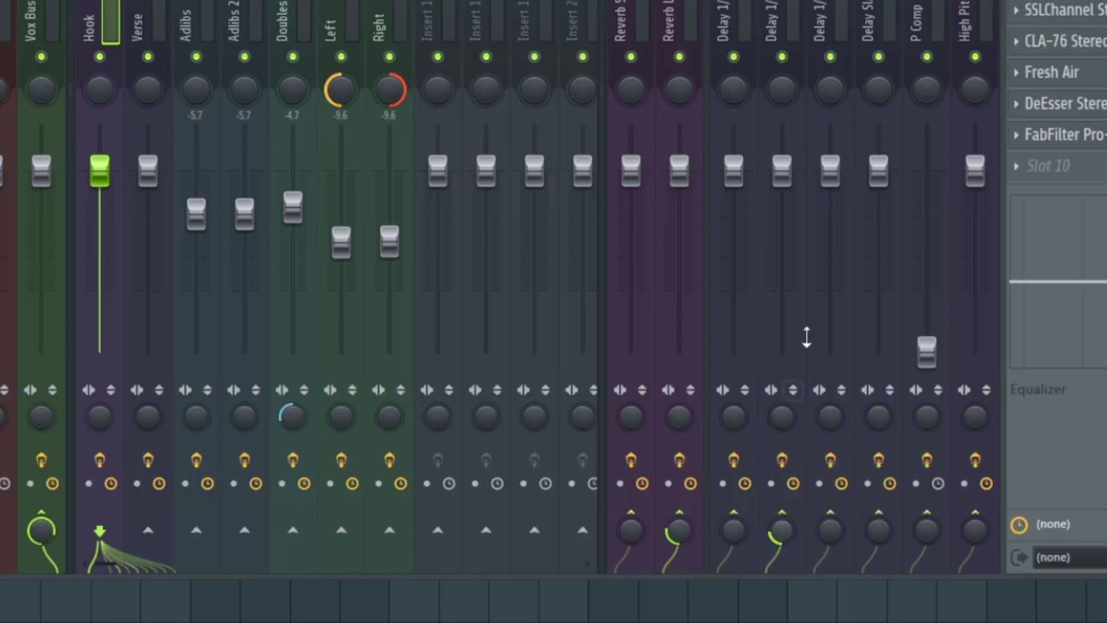
pyautogui.click(793, 40)
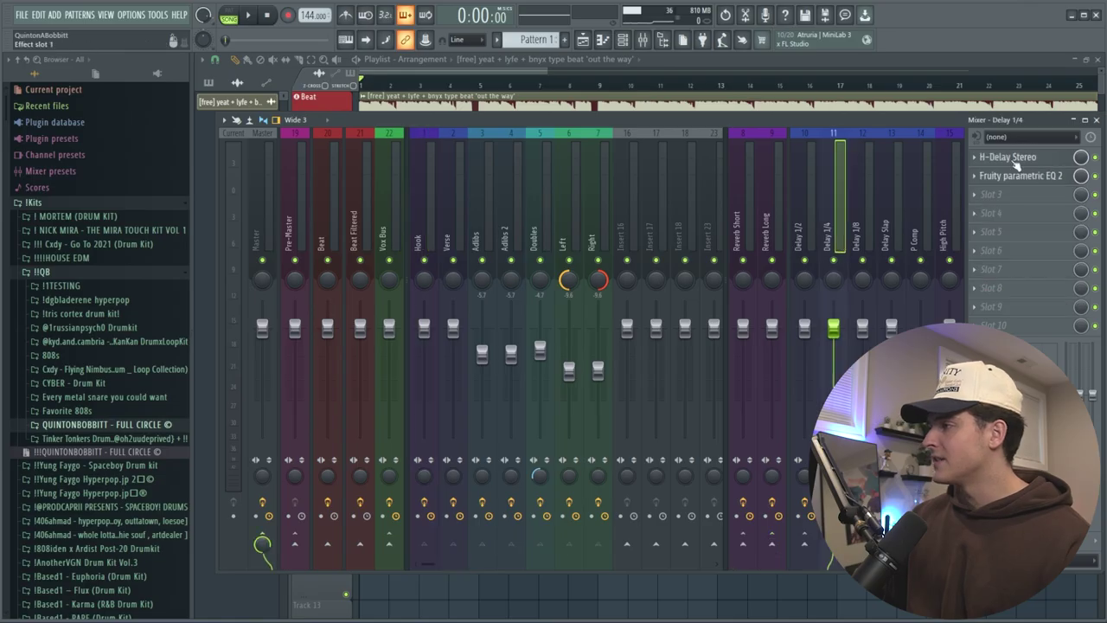
pyautogui.click(1012, 159)
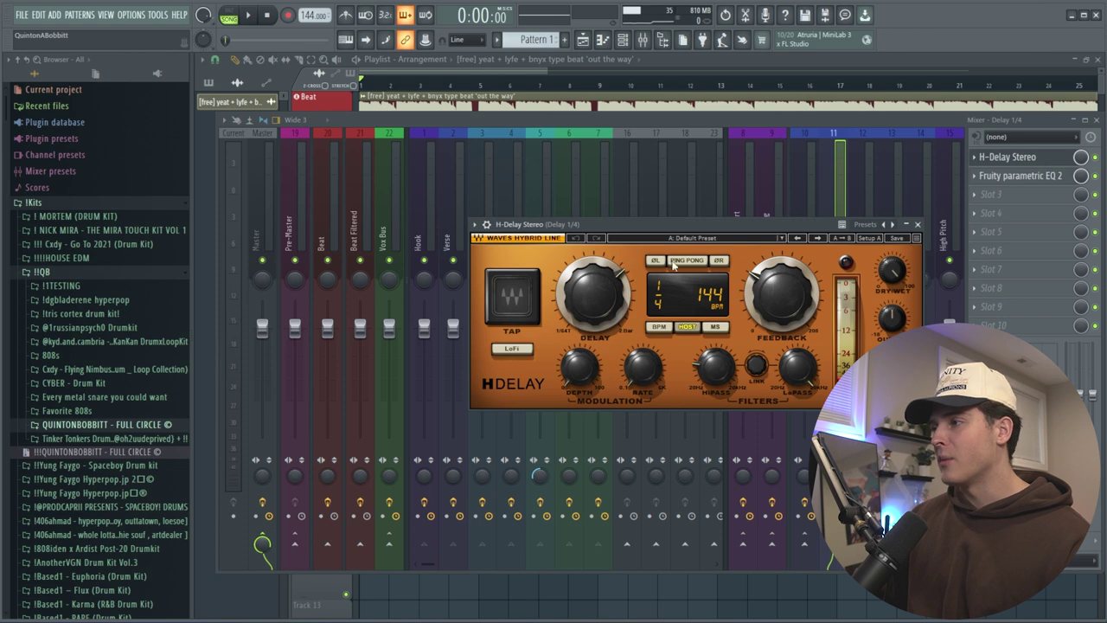
pyautogui.click(917, 224)
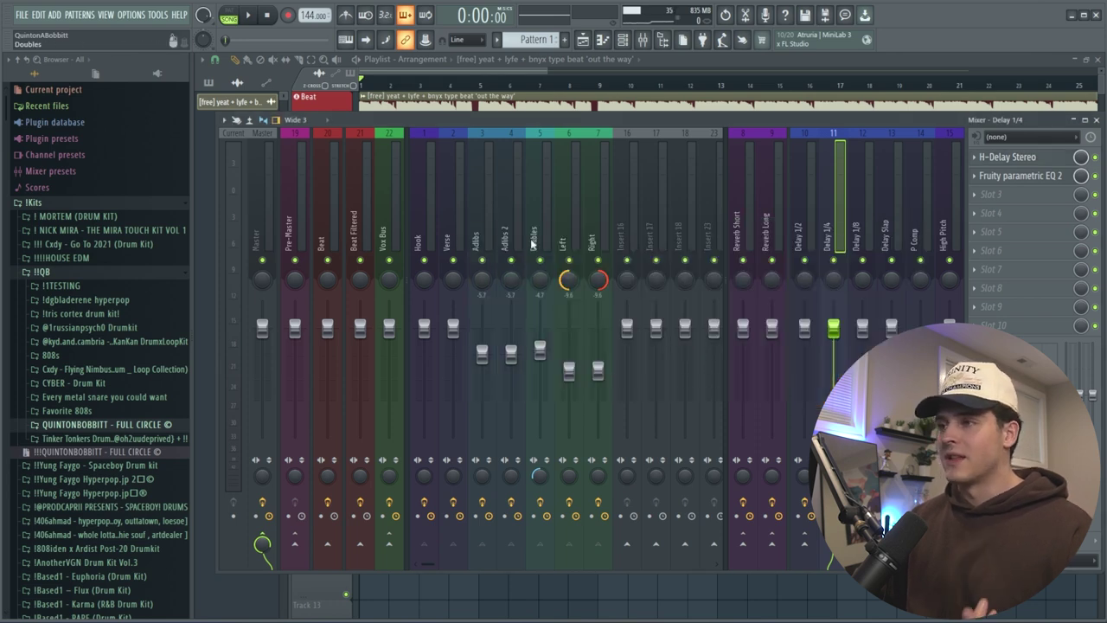
pyautogui.click(422, 241)
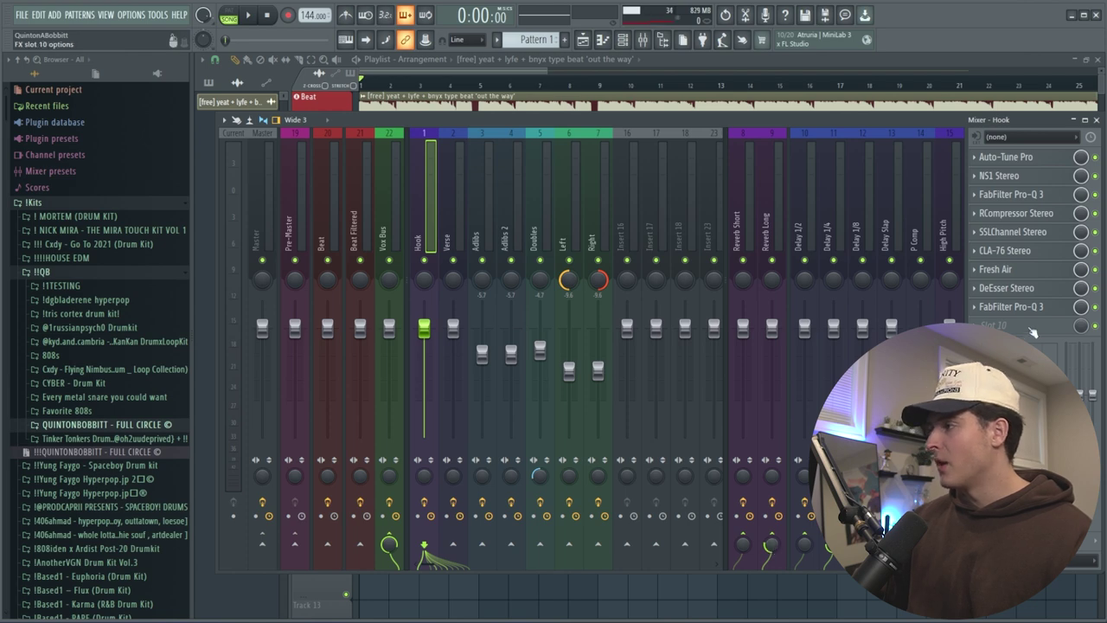
# Inspect the Fresh Air settings on the Hook channel and return to the playlist.
pyautogui.click(999, 270)
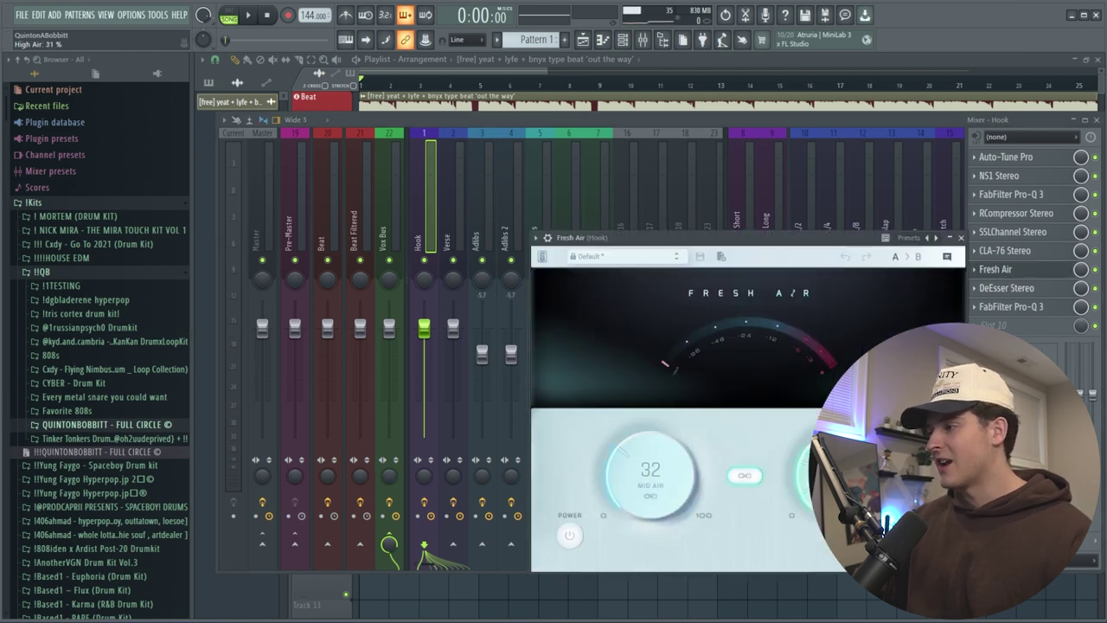
pyautogui.click(963, 238)
pyautogui.press('Escape')
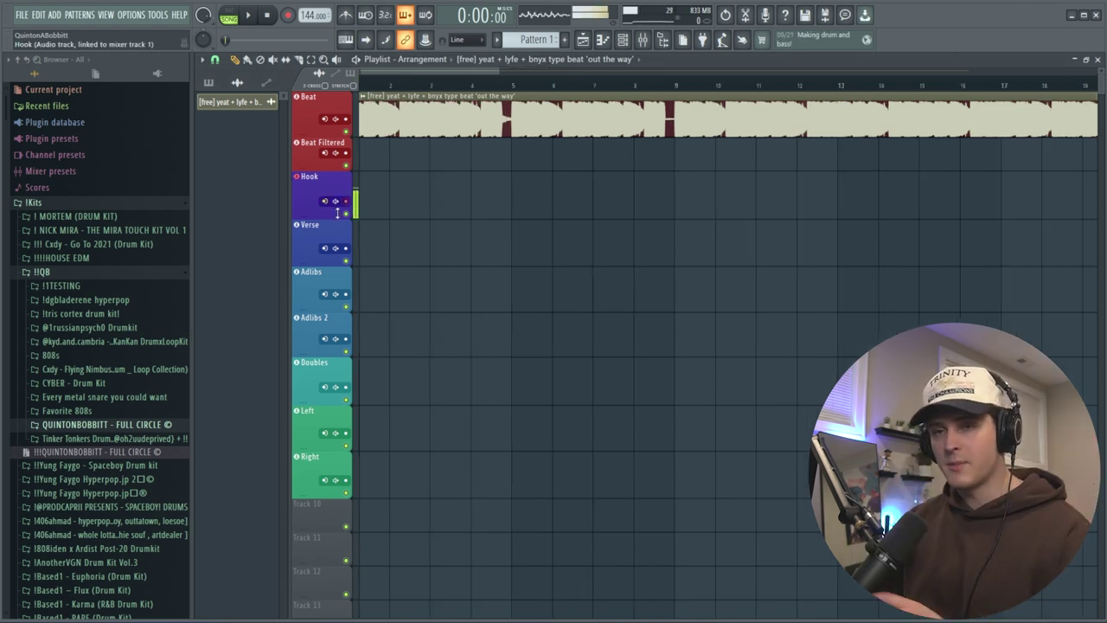
# Play the beat with live input on the Hook channel, and record several Hook vocal takes on its playlist track.
pyautogui.click(642, 40)
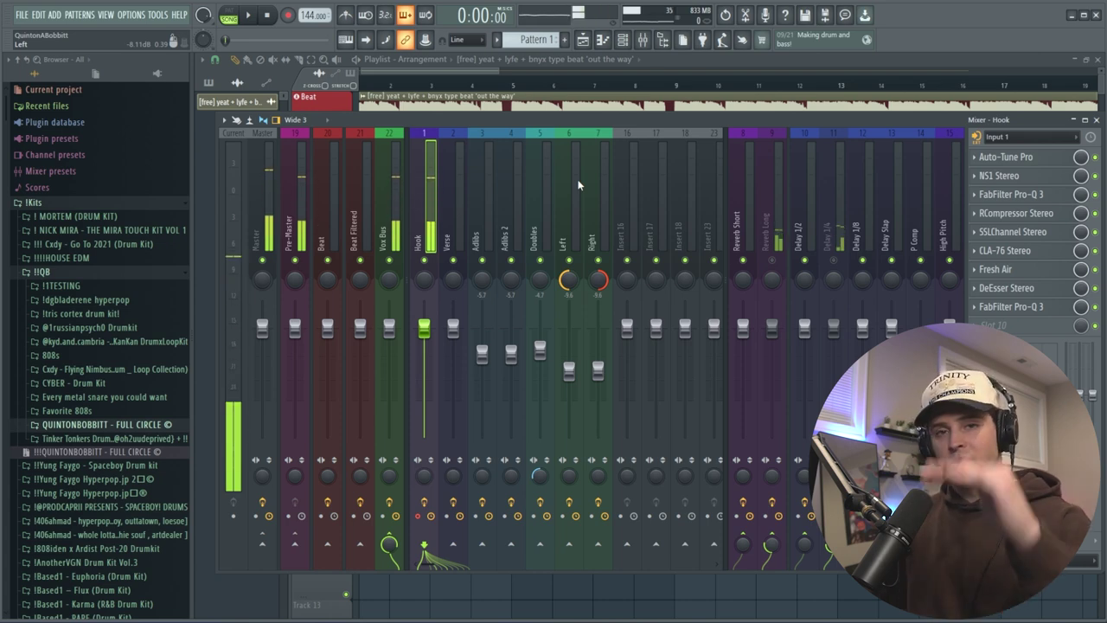
pyautogui.press('space')
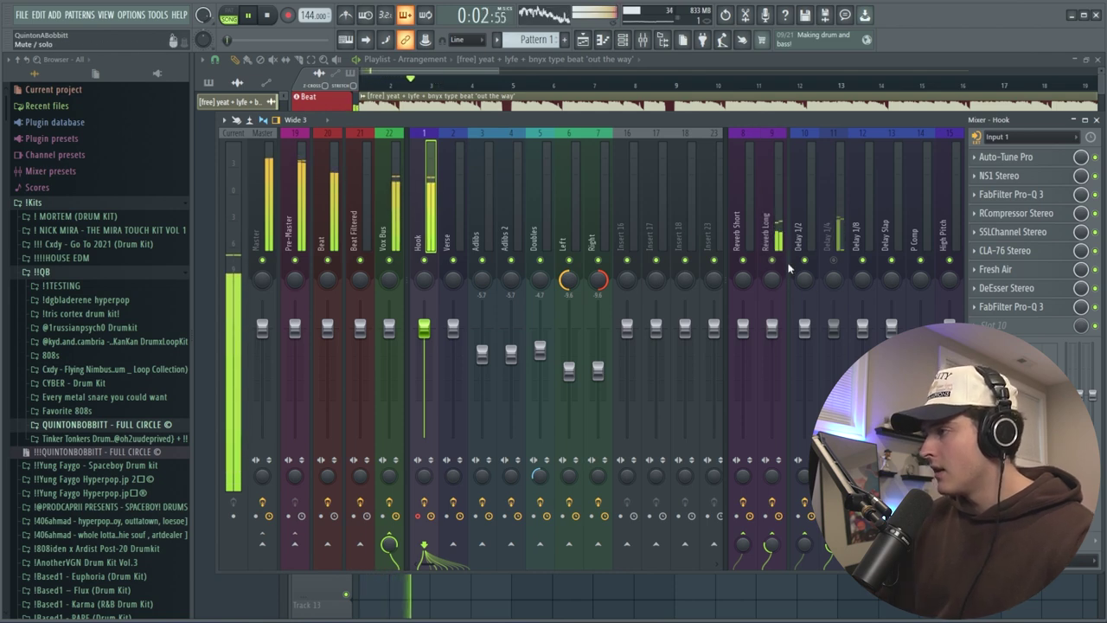
pyautogui.click(442, 71)
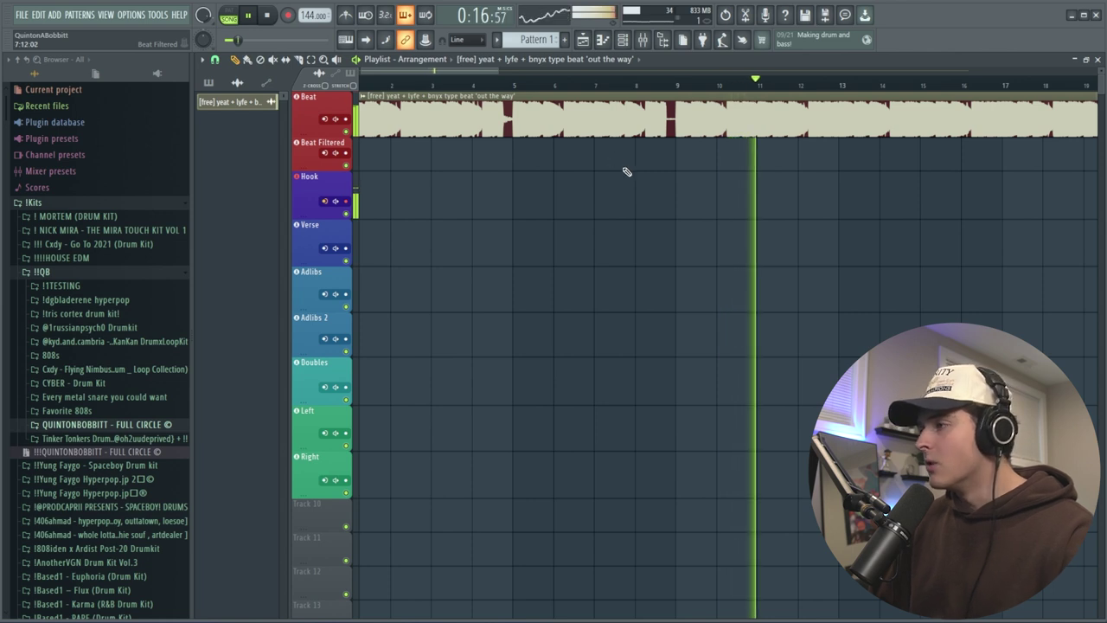
pyautogui.press('space')
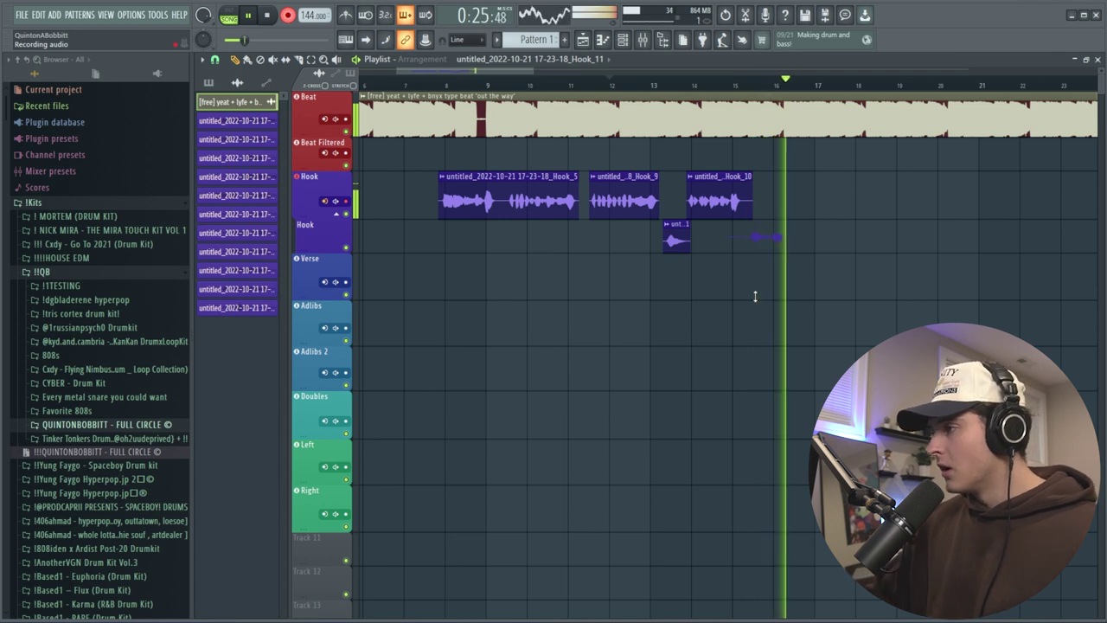
pyautogui.press('space')
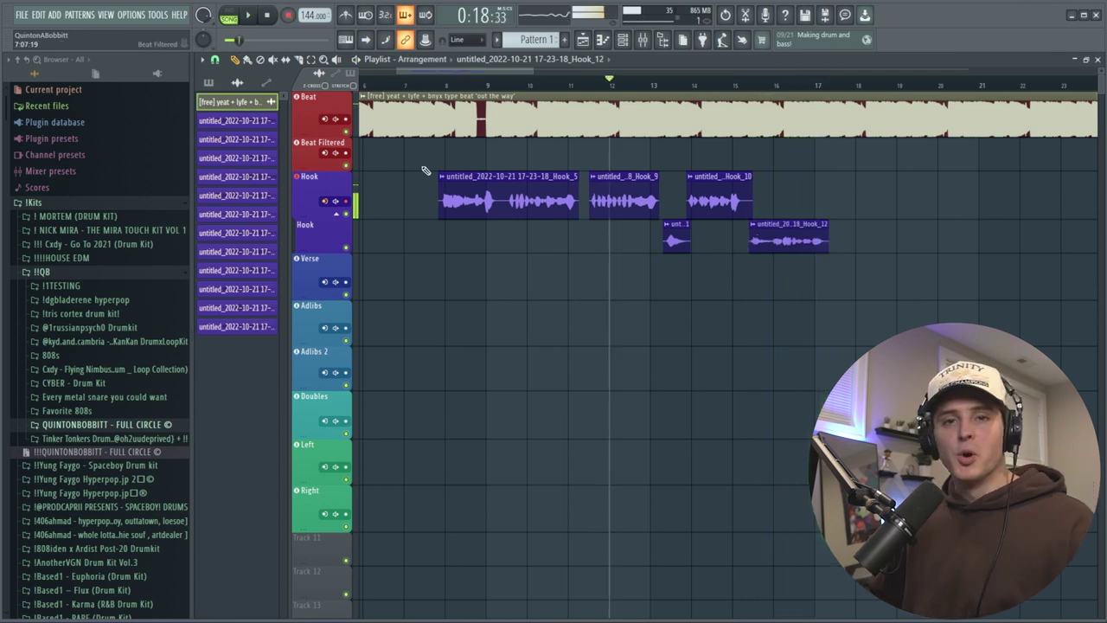
# Copy the Hook channel's mixer track state onto the Adlibs channel on insert 3.
pyautogui.click(643, 39)
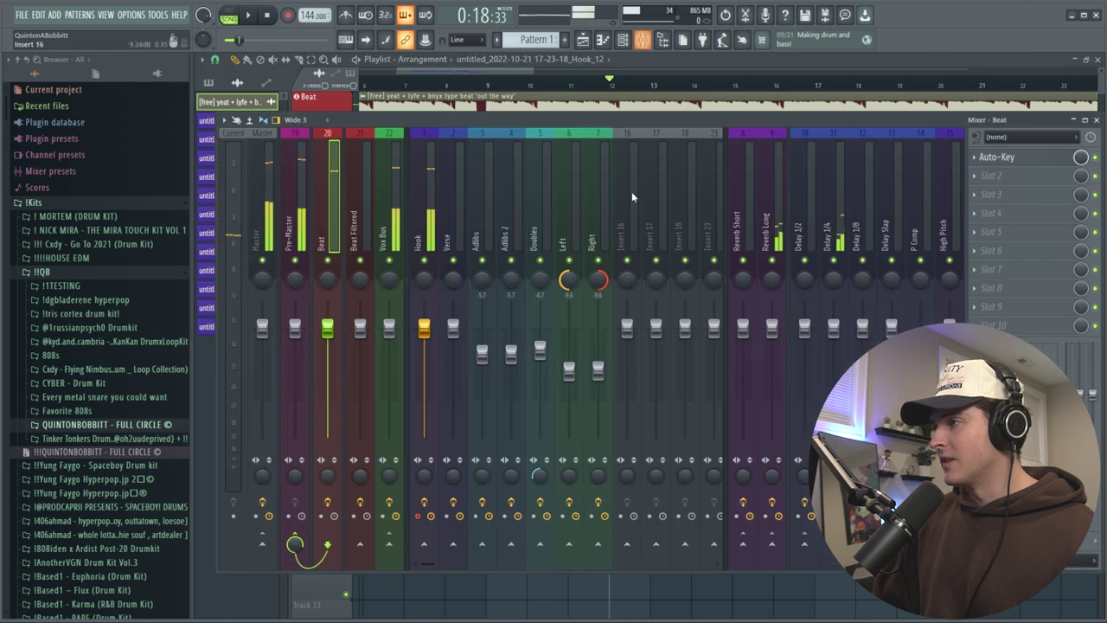
pyautogui.click(458, 70)
pyautogui.click(643, 40)
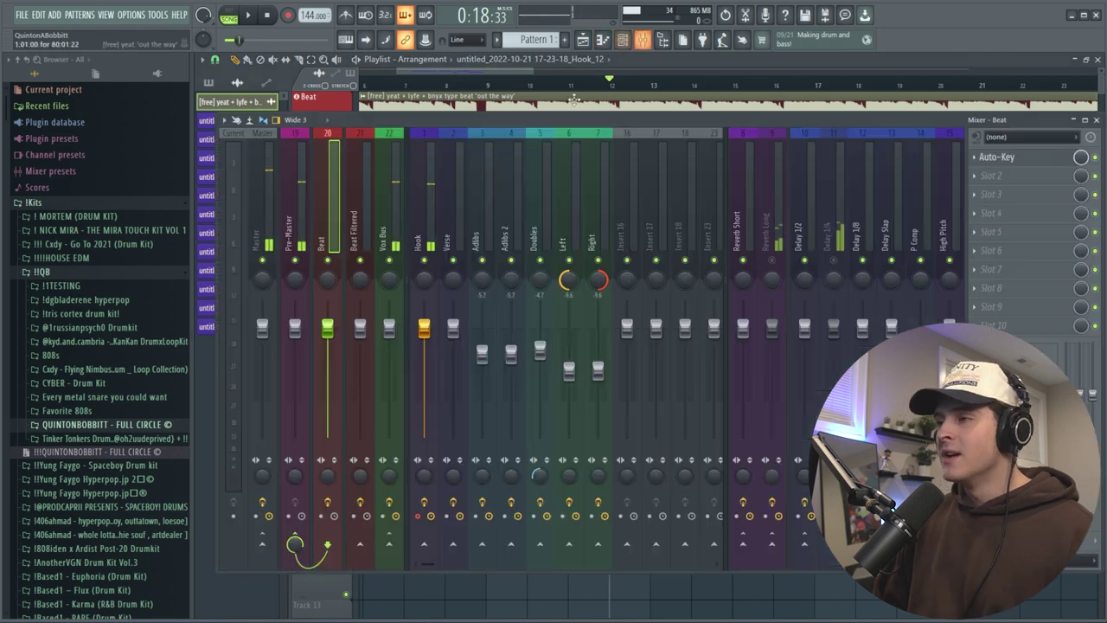
pyautogui.rightClick(441, 132)
pyautogui.moveTo(482, 208)
pyautogui.moveTo(610, 216); pyautogui.dragTo(489, 227)
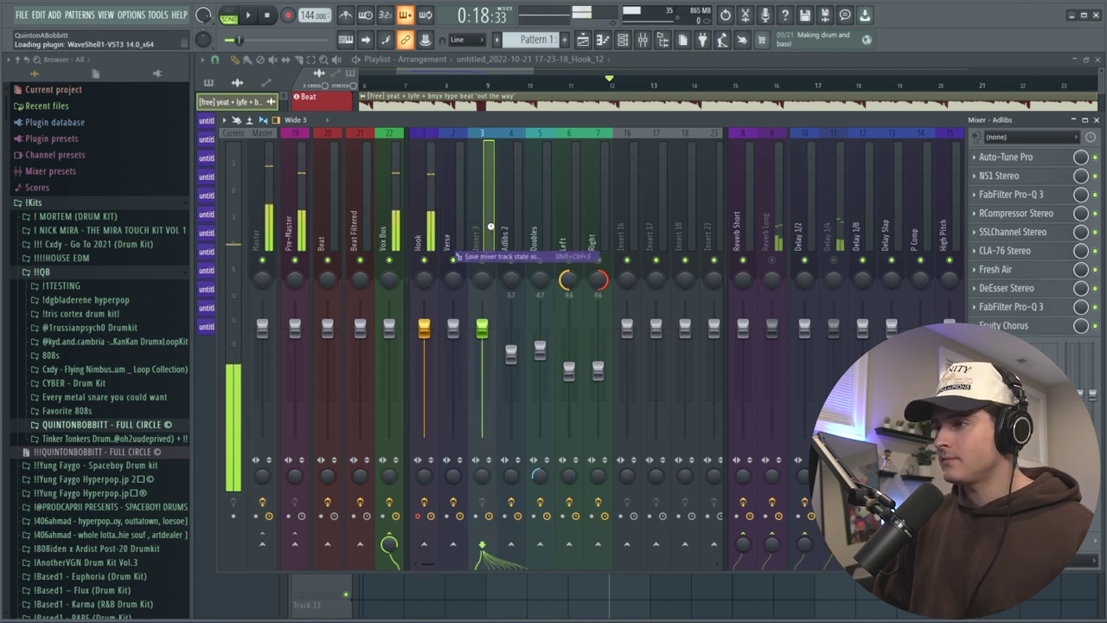
# Rename the copied channel on insert 3 as Adblis and colour it Steel Blue (#35759F).
pyautogui.doubleClick(489, 233)
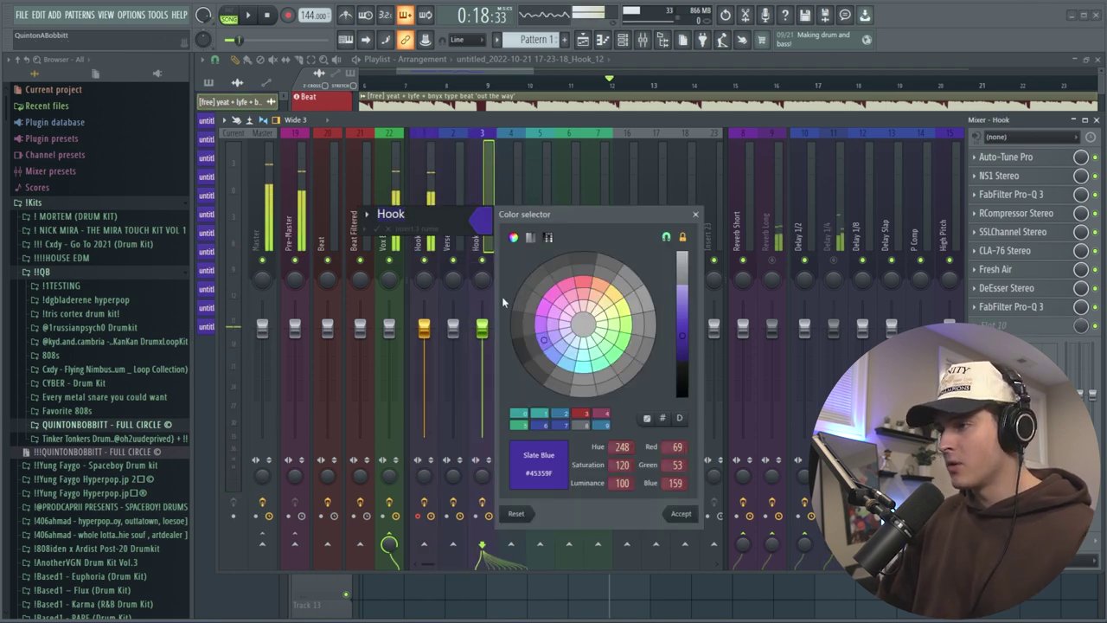
pyautogui.click(568, 367)
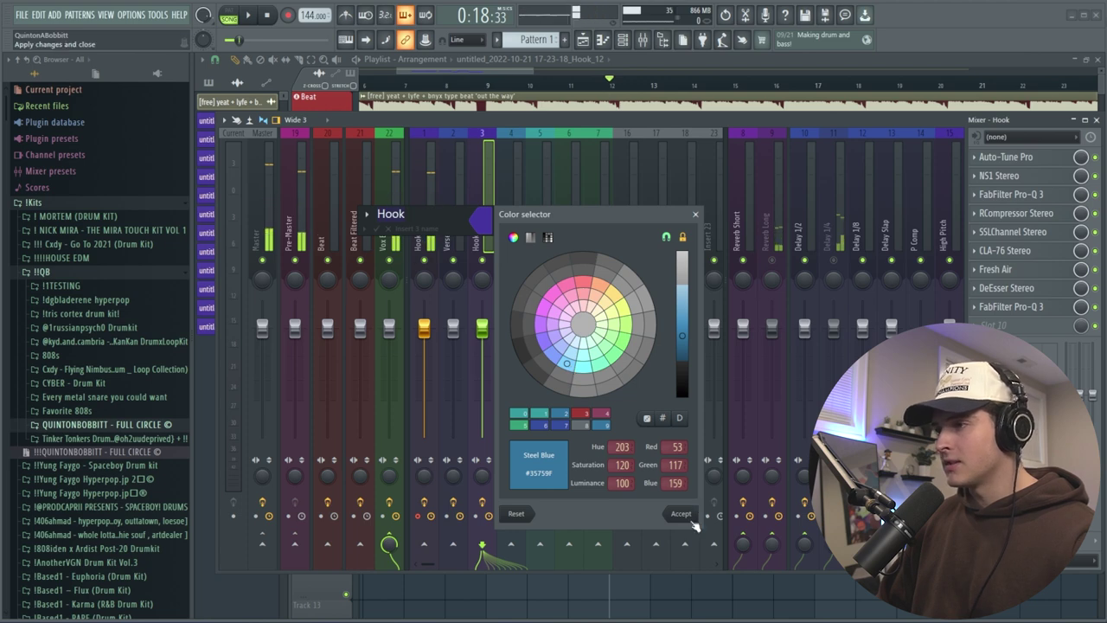
pyautogui.click(691, 520)
pyautogui.write('Adli')
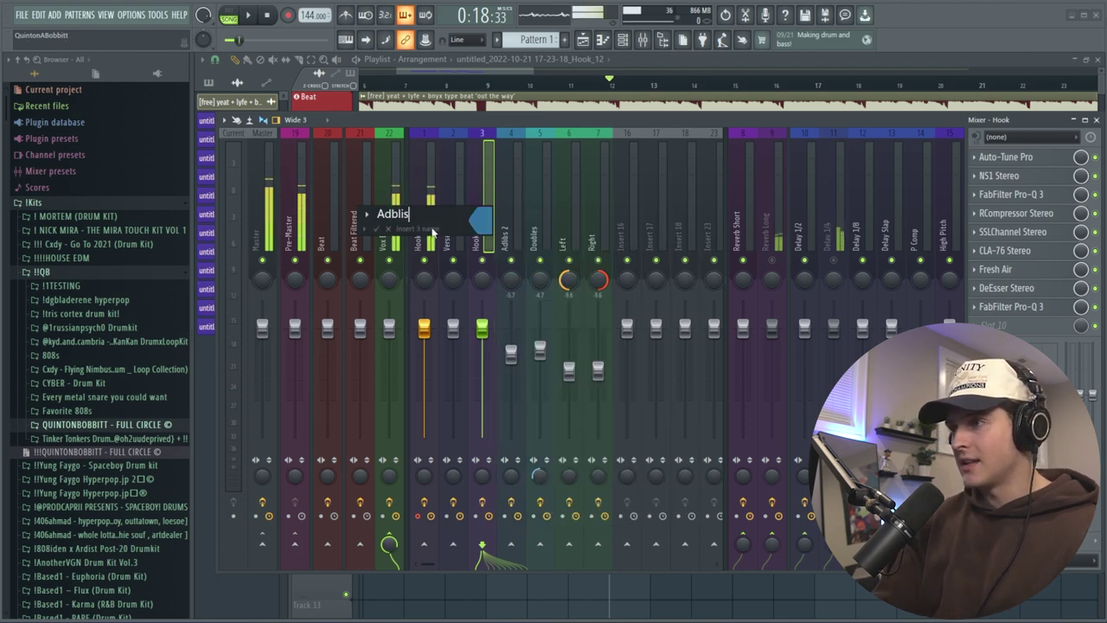
pyautogui.write('bs')
pyautogui.press('Return')
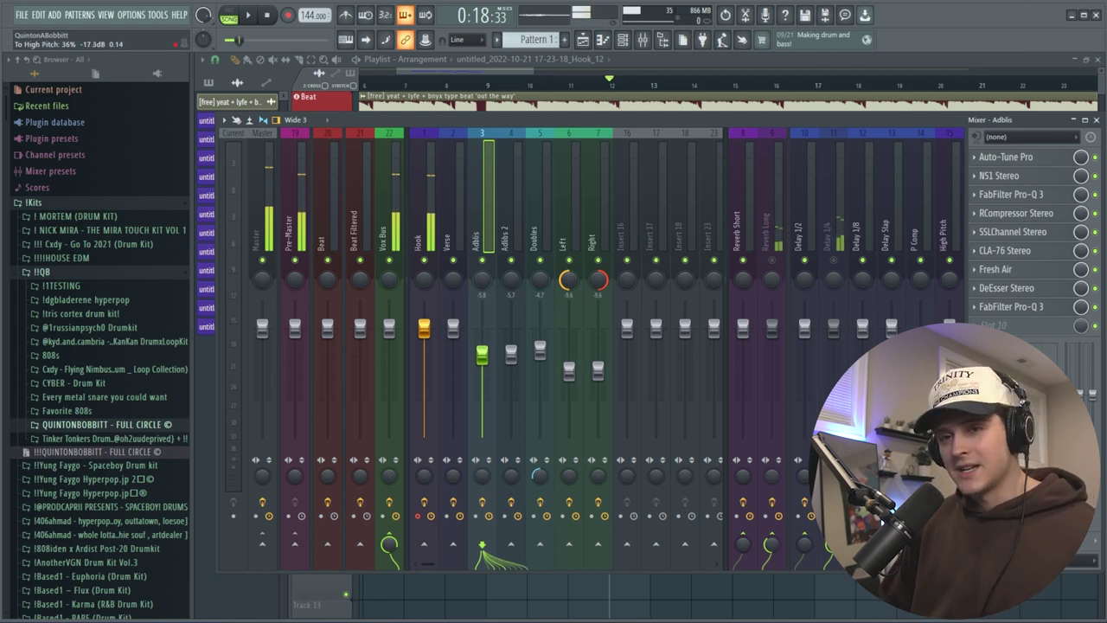
# Replace the second FabFilter Pro-Q 3 in the Adblis channel's slot 9 with Fruity Chorus and lower its mix to about 77%.
pyautogui.click(1001, 327)
pyautogui.click(998, 320)
pyautogui.click(977, 307)
pyautogui.click(990, 345)
pyautogui.click(996, 308)
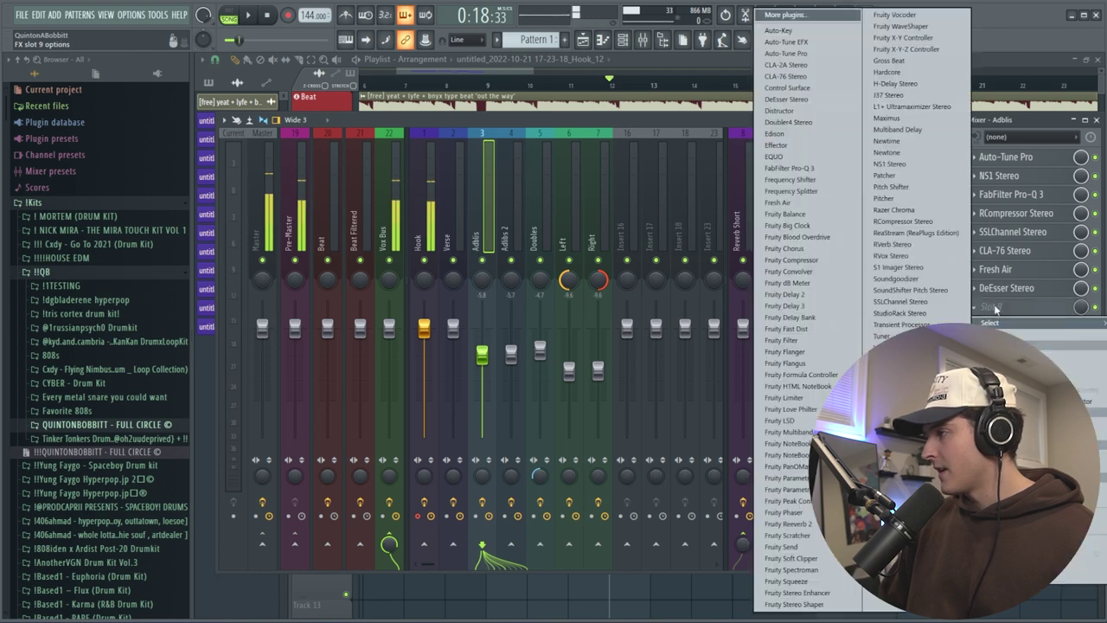
pyautogui.click(783, 248)
pyautogui.click(650, 163)
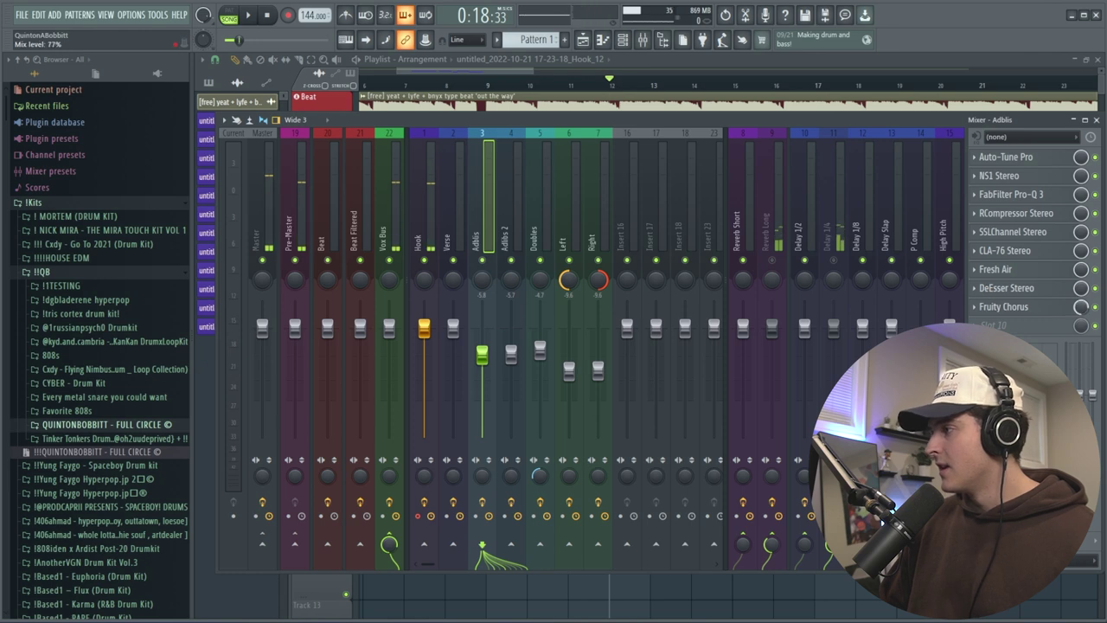
# Add Fruity Stereo Shaper to slot 10 of the Adblis channel and return to the playlist.
pyautogui.click(1040, 326)
pyautogui.click(796, 603)
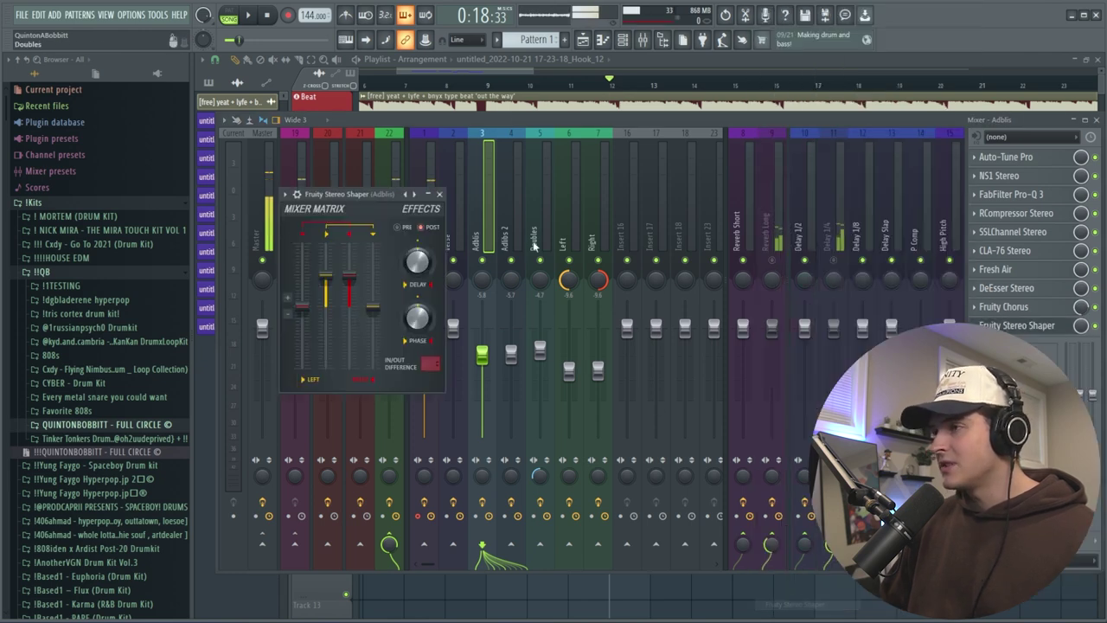
pyautogui.click(440, 194)
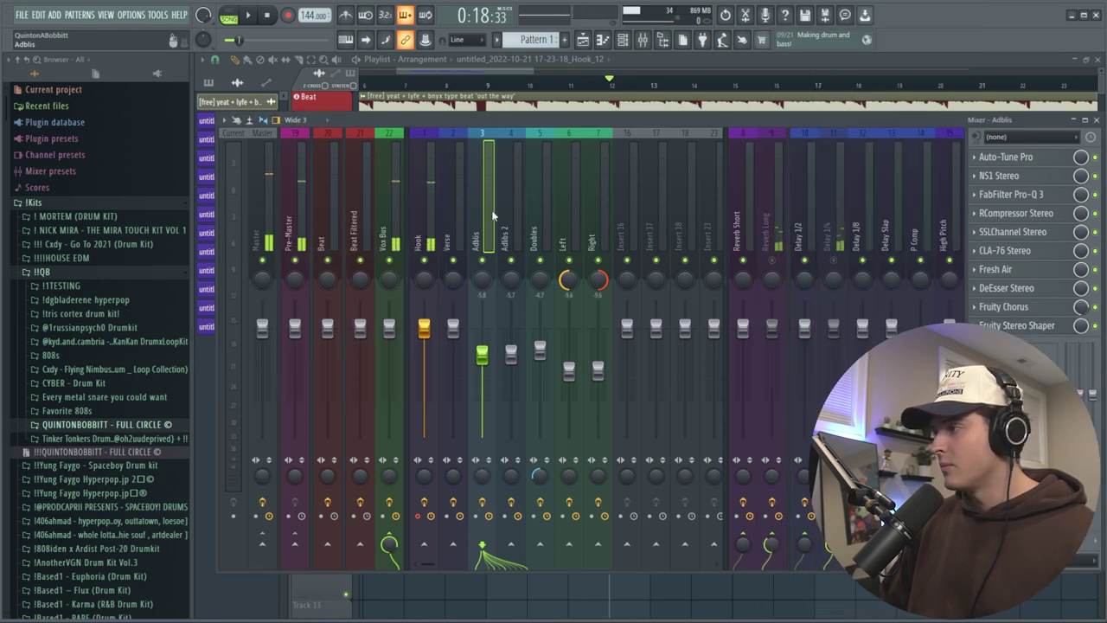
pyautogui.press('F9')
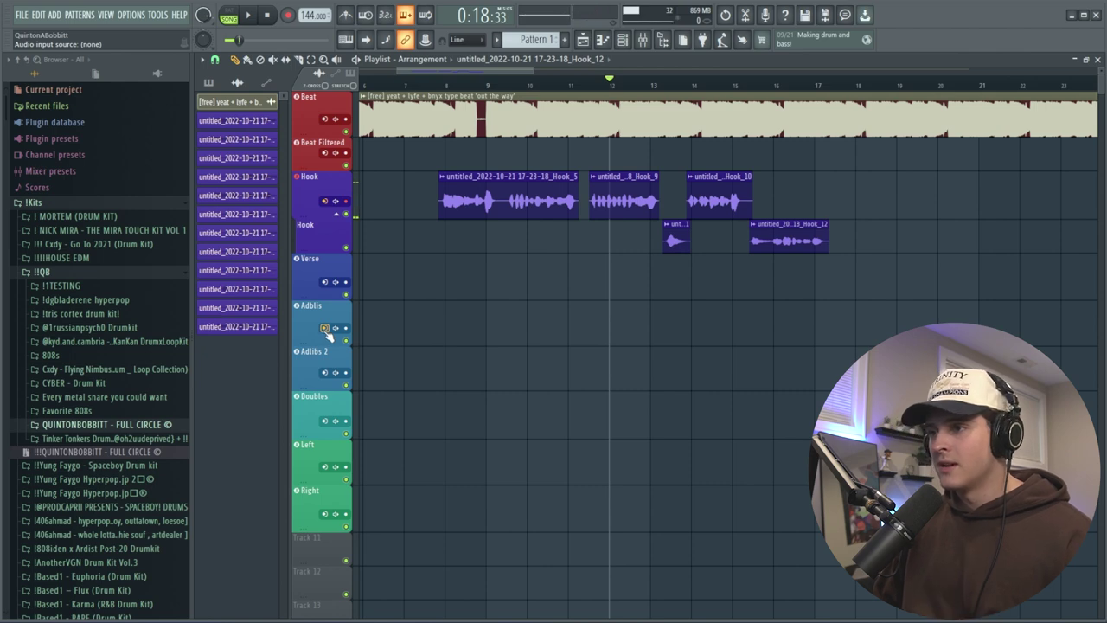
# Turn the Reverb Long and Delay 1/4 send channels back on in the mixer.
pyautogui.click(649, 41)
pyautogui.click(833, 259)
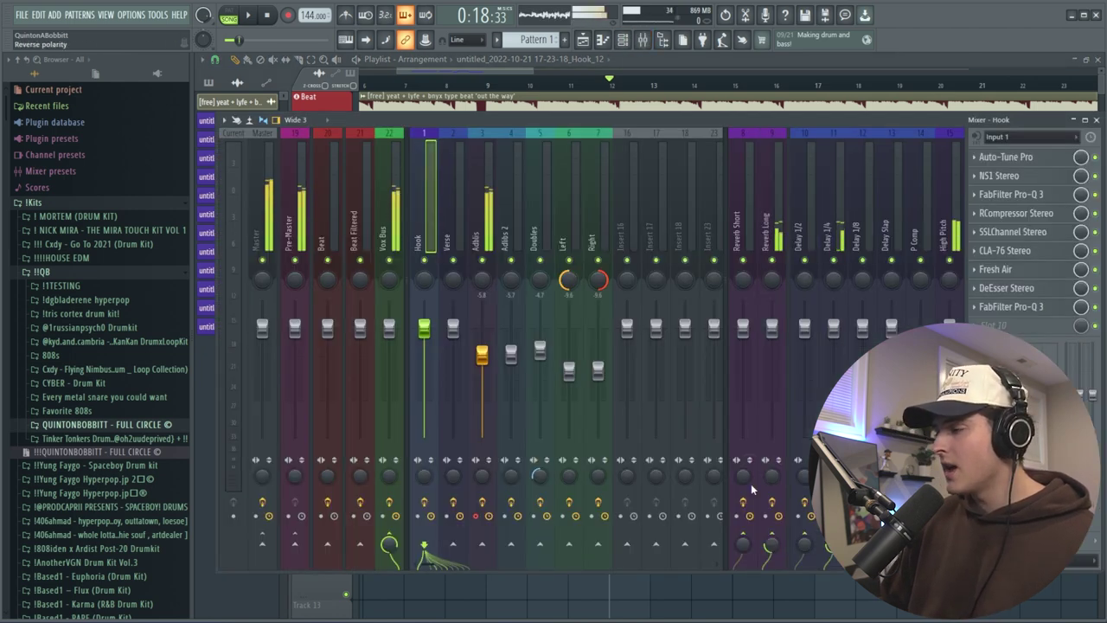
pyautogui.click(462, 71)
# Record an adlib take on the Adblis track and trim its start to line up with the first Hook clip.
pyautogui.click(381, 83)
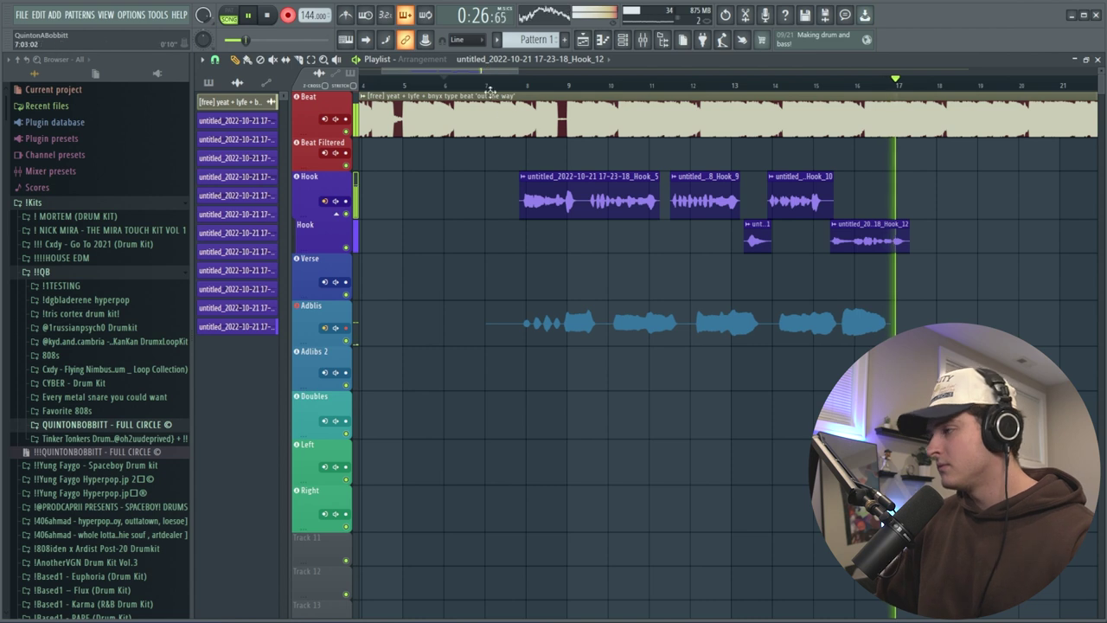
pyautogui.moveTo(500, 332); pyautogui.dragTo(519, 331)
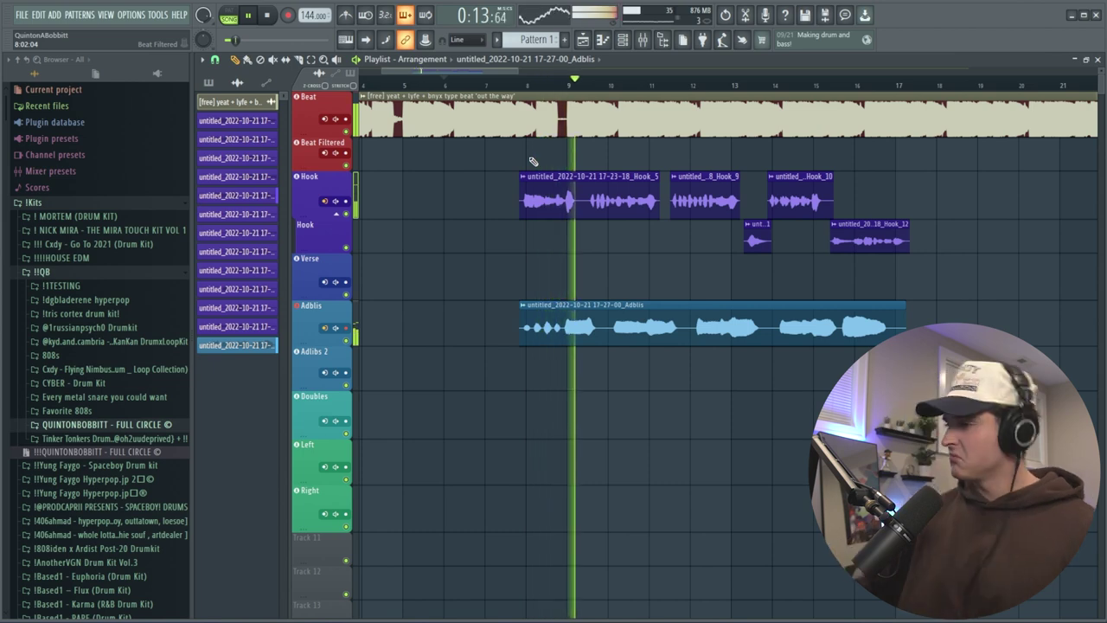
# Lower the Adblis channel's volume to about -9.6 dB while the song plays.
pyautogui.press('F9')
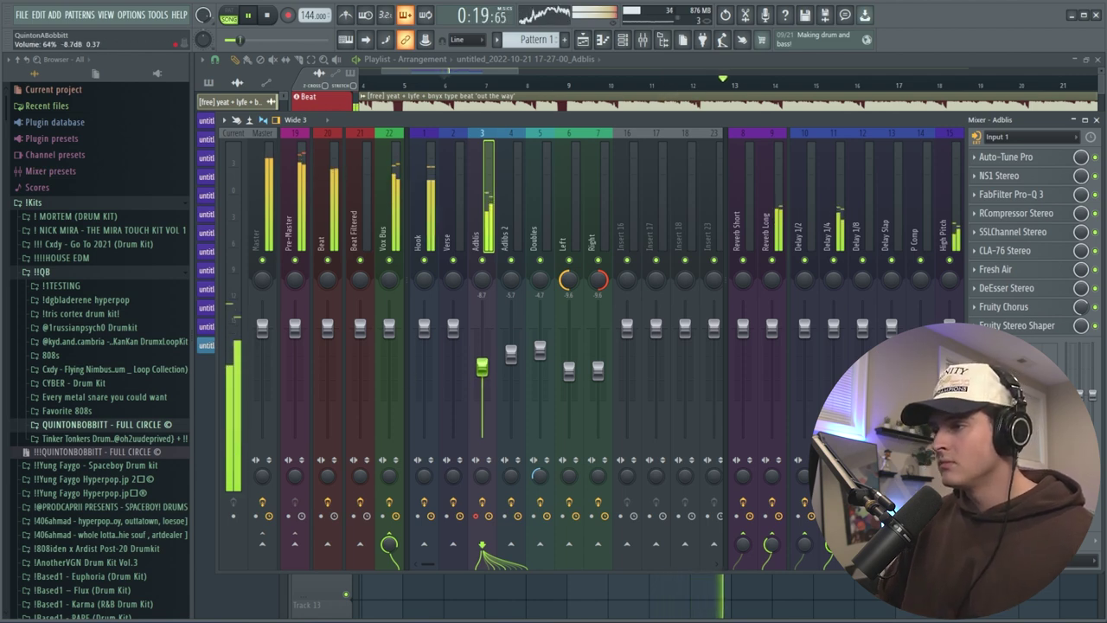
pyautogui.click(447, 68)
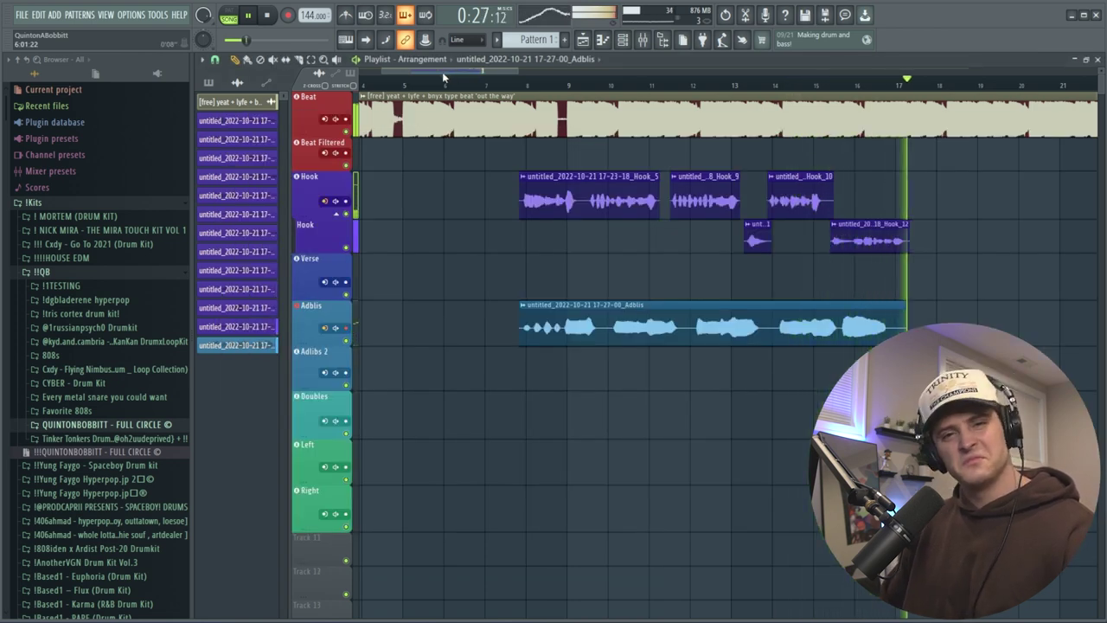
pyautogui.press('space')
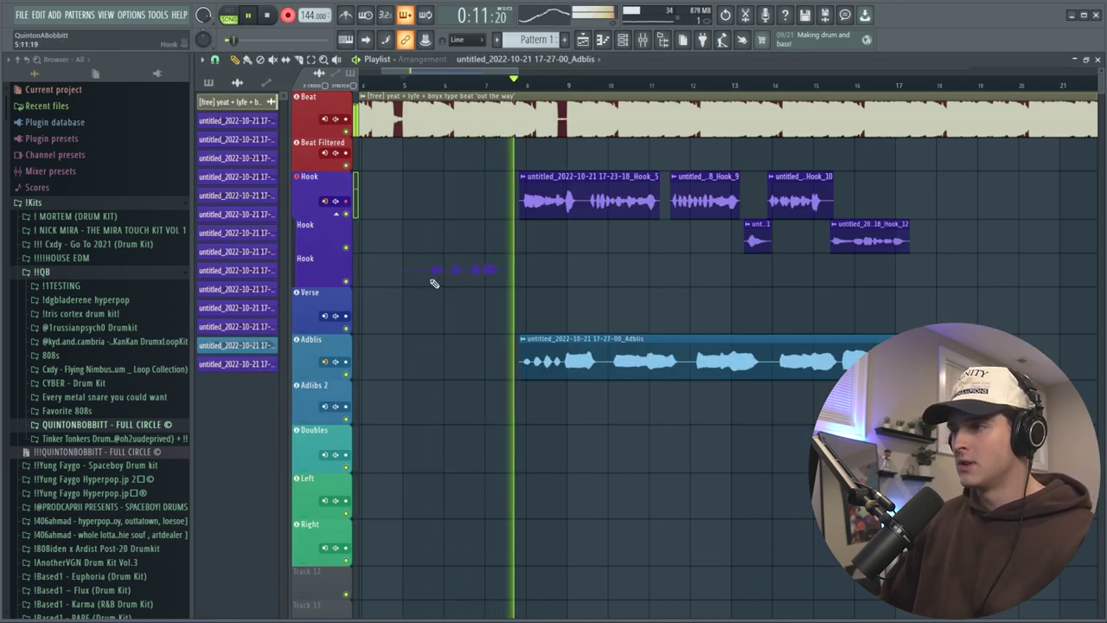
# Finish recording the short Hook take from bar 5, move it to the Adblis track, trim its silent start and play it back.
pyautogui.press('space')
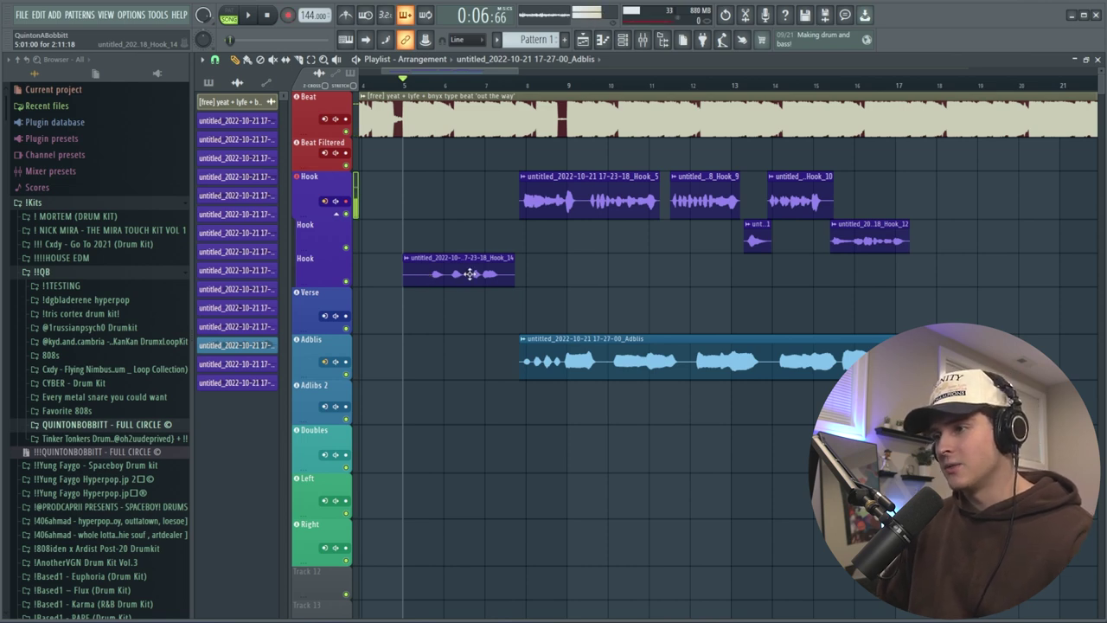
pyautogui.moveTo(468, 274); pyautogui.dragTo(467, 362)
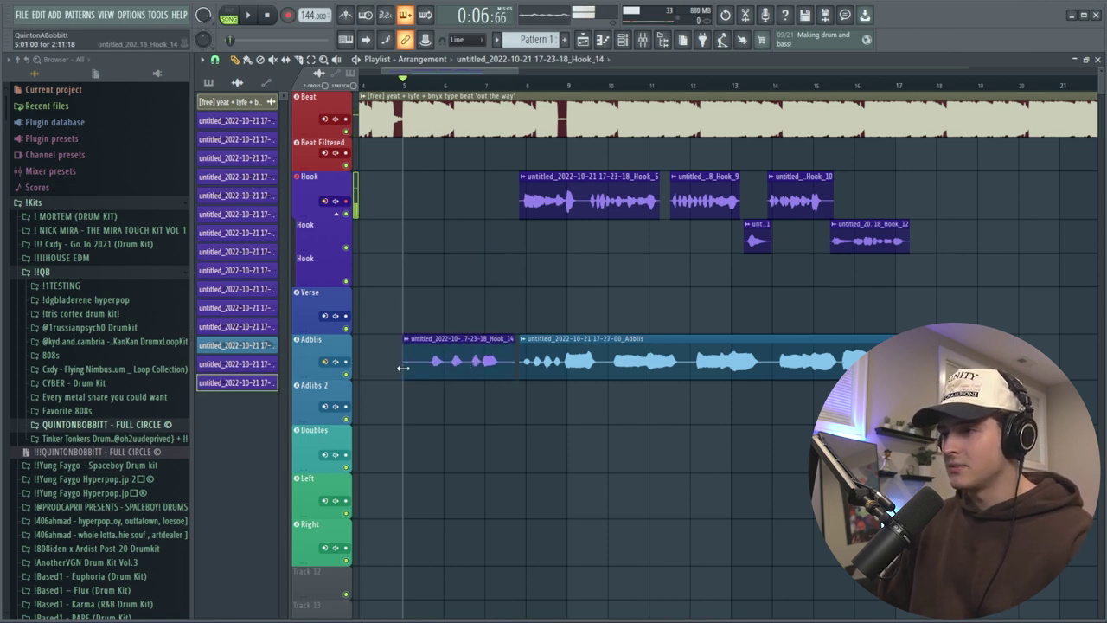
pyautogui.press('space')
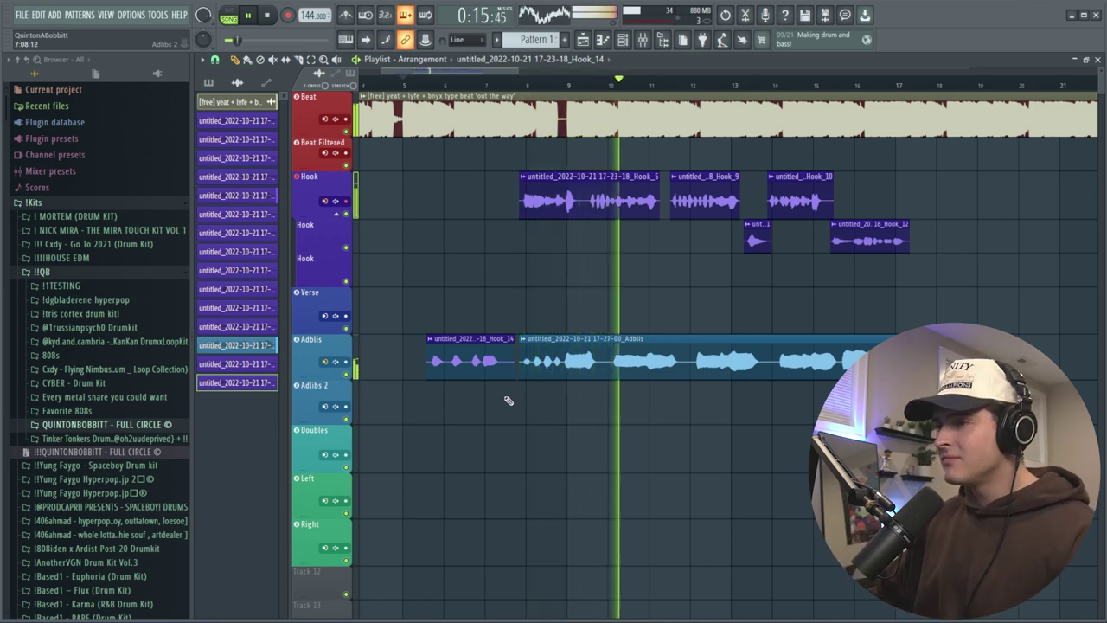
pyautogui.press('space')
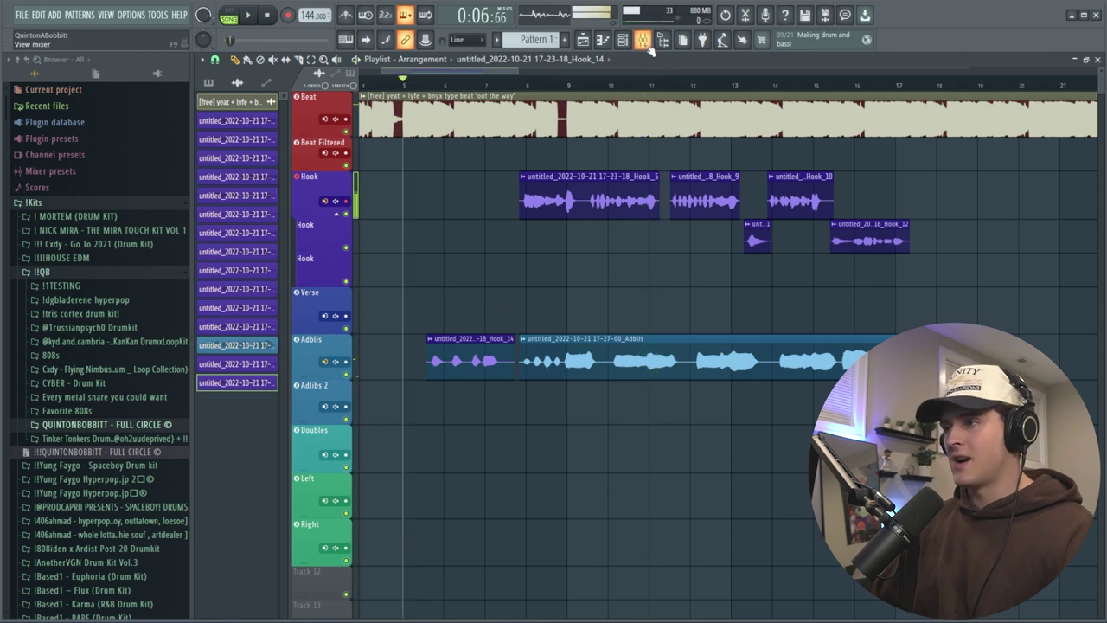
# Copy the Hook channel's mixer track state onto the Doubles channel on insert 5.
pyautogui.press('F9')
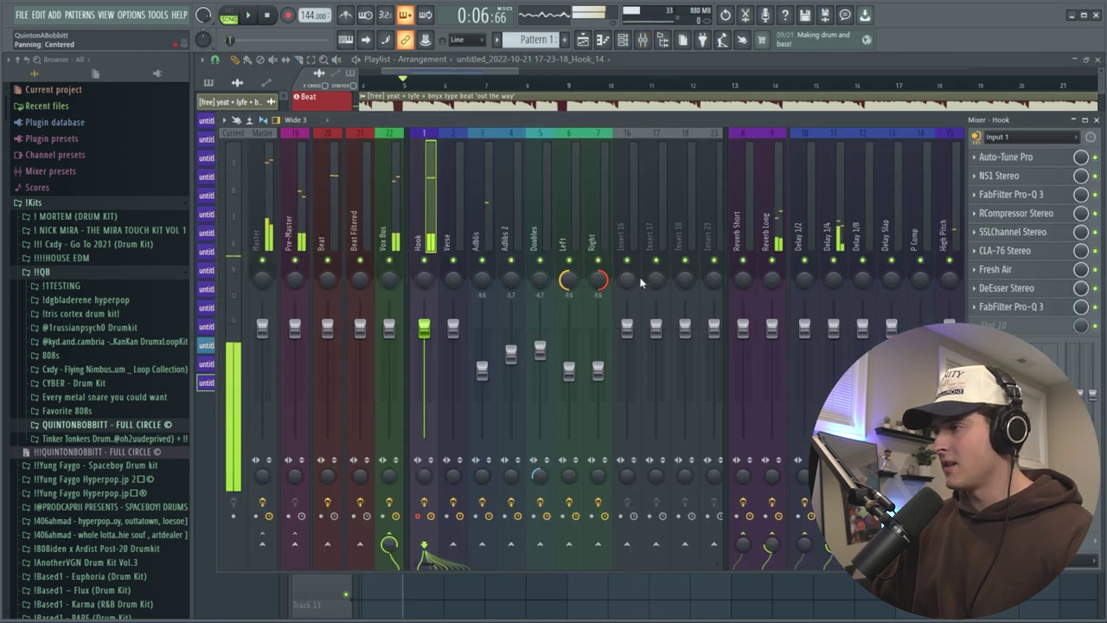
pyautogui.rightClick(439, 244)
pyautogui.moveTo(478, 205)
pyautogui.moveTo(597, 219); pyautogui.dragTo(543, 249)
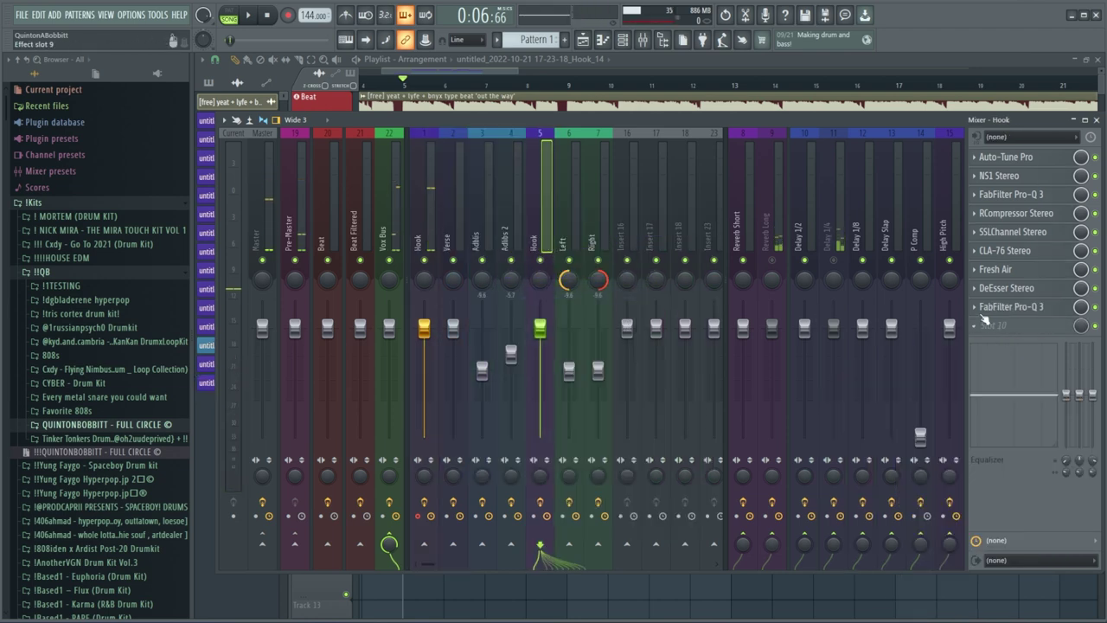
# Replace the second FabFilter Pro-Q 3 on insert 5 with Fruity Chorus in slot 9 and add Fruity Stereo Shaper in slot 10.
pyautogui.click(994, 324)
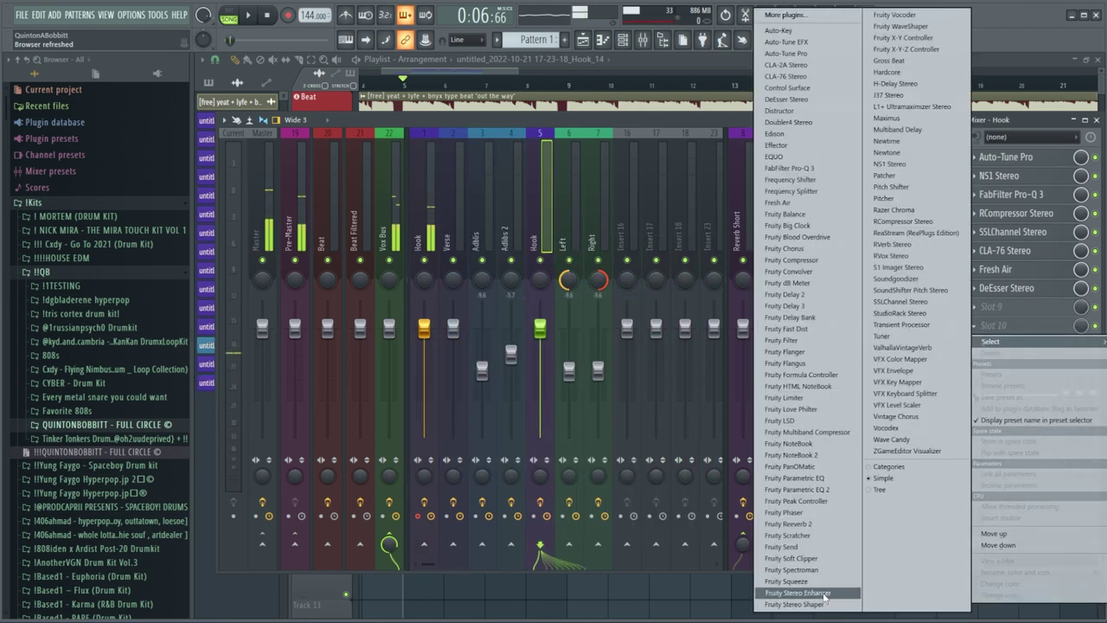
pyautogui.click(823, 605)
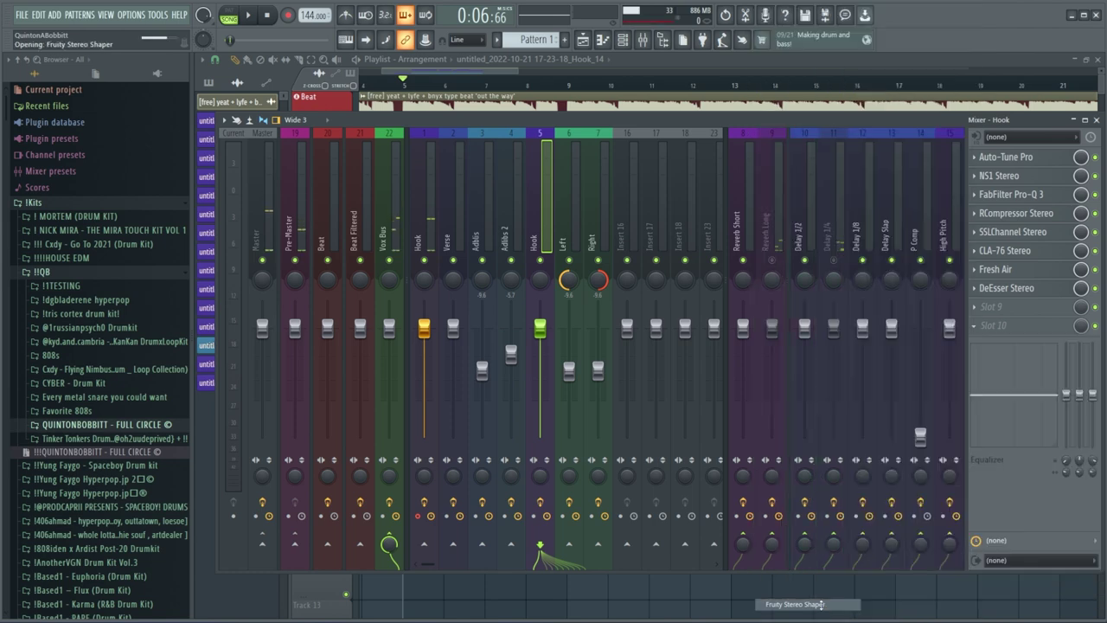
pyautogui.click(511, 161)
pyautogui.click(1007, 307)
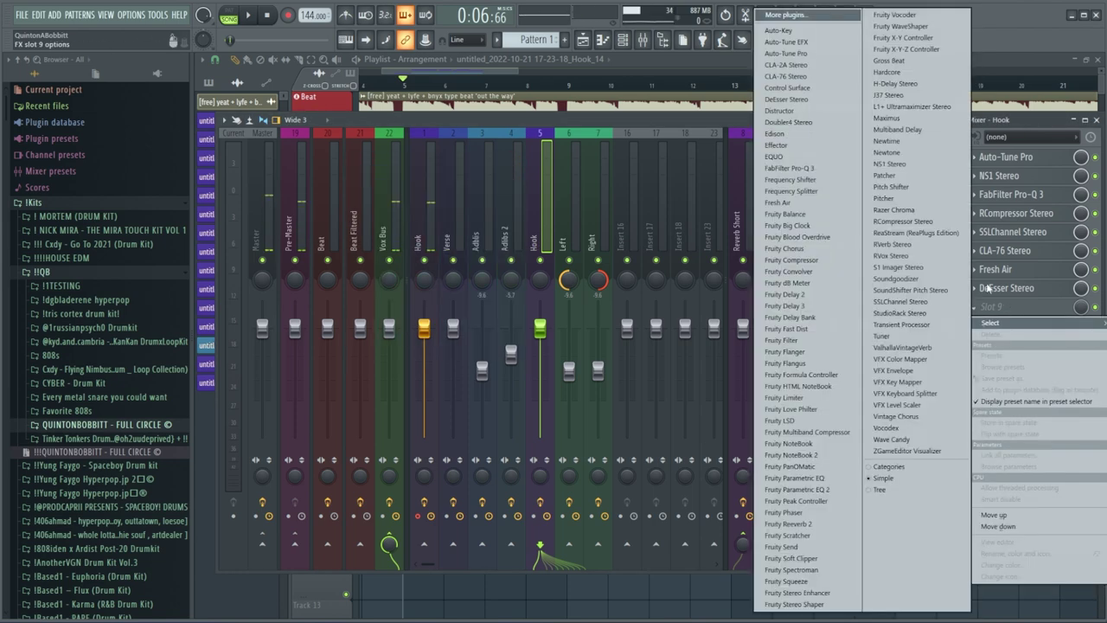
pyautogui.click(792, 248)
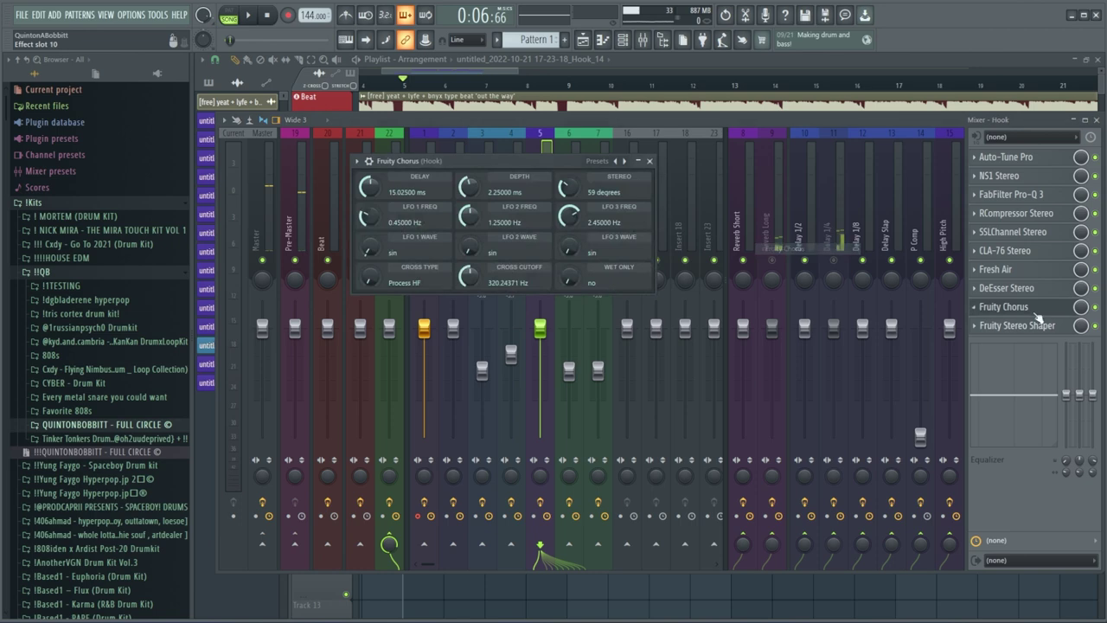
# Close the Fruity Chorus settings and raise insert 5's send levels to the Reverb Long and Delay 1/4 channels.
pyautogui.click(651, 163)
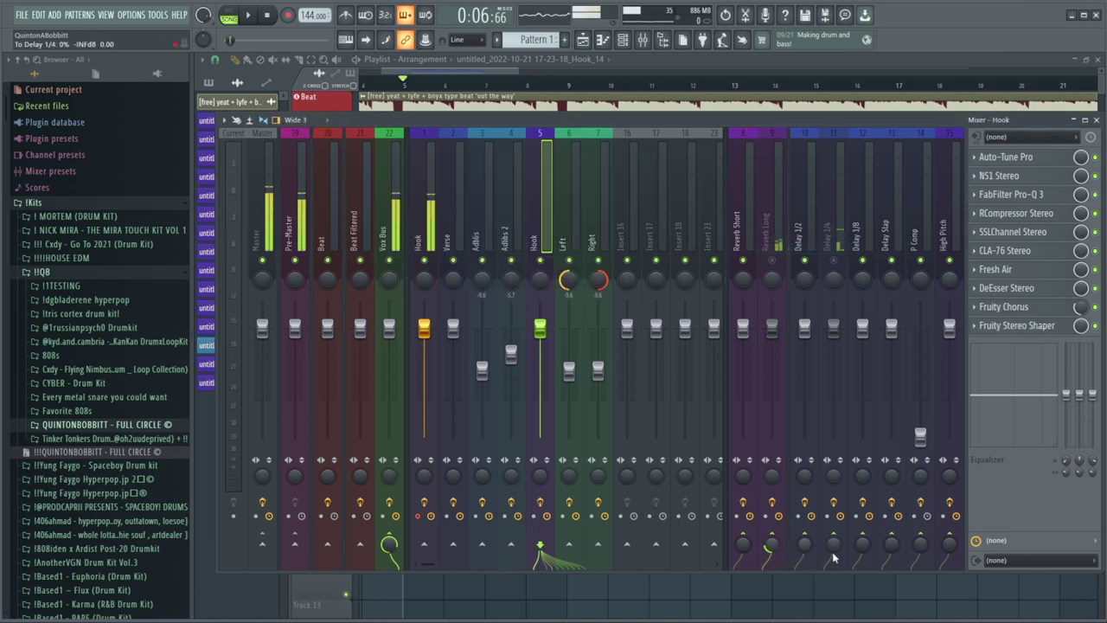
pyautogui.moveTo(833, 545); pyautogui.dragTo(833, 511)
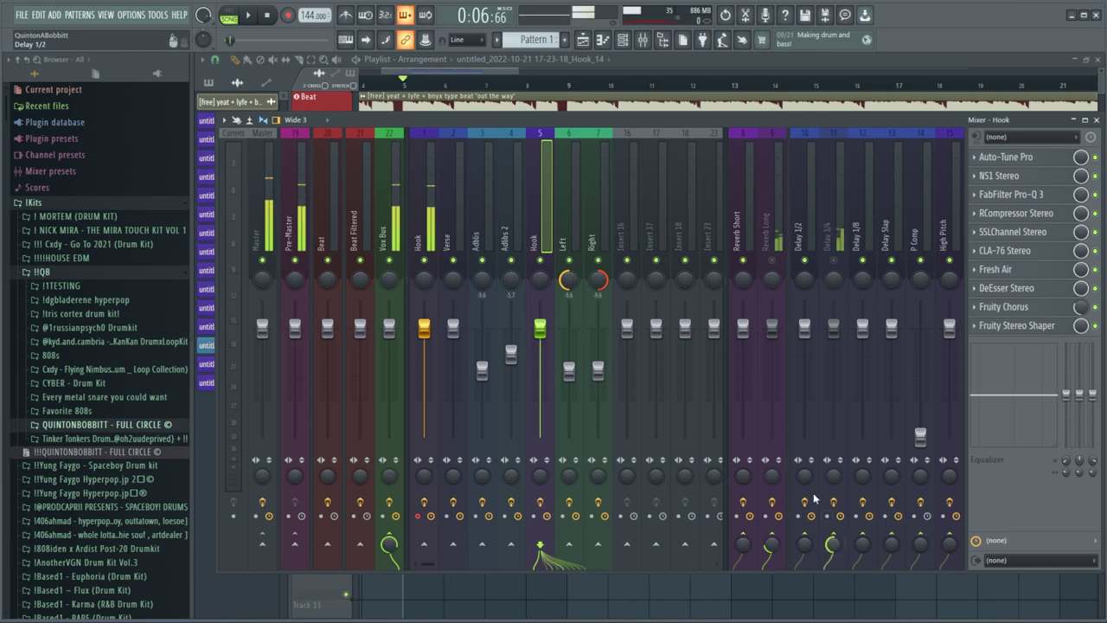
# Rename insert 5 to Doubles with a blue colour and lower its volume to about -7.2 dB.
pyautogui.middleClick(547, 231)
pyautogui.click(540, 218)
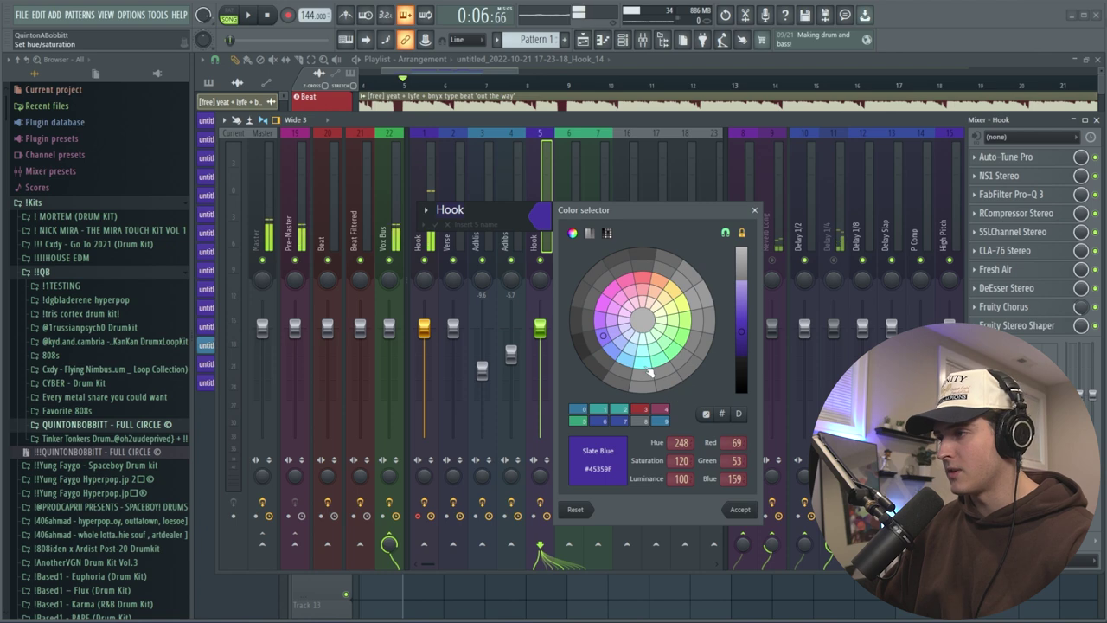
pyautogui.click(621, 382)
pyautogui.click(739, 508)
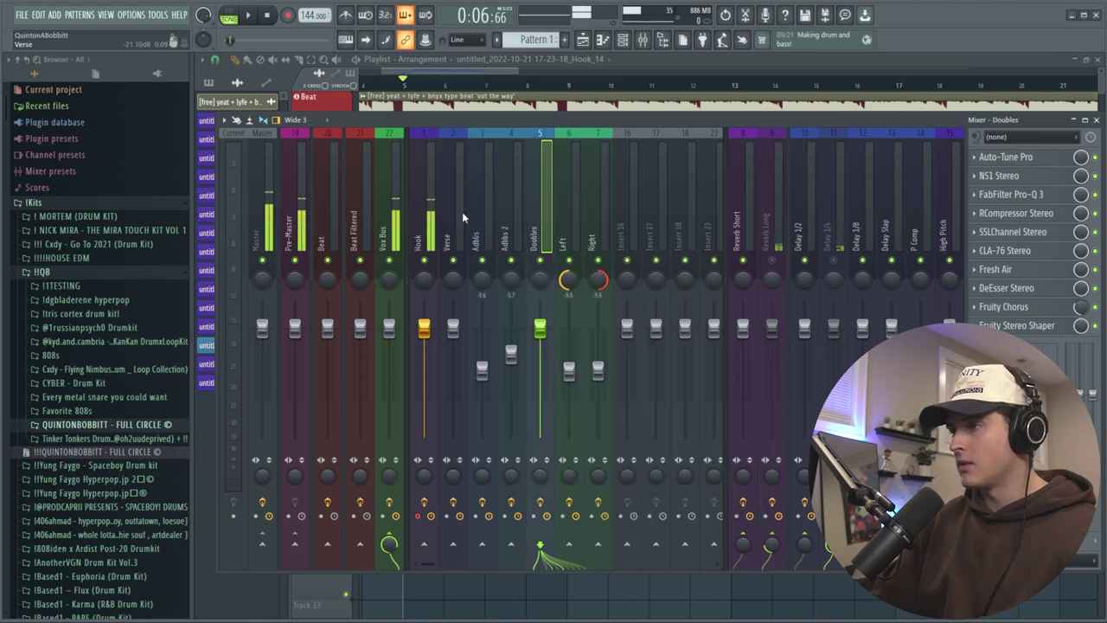
pyautogui.moveTo(539, 328); pyautogui.dragTo(540, 362)
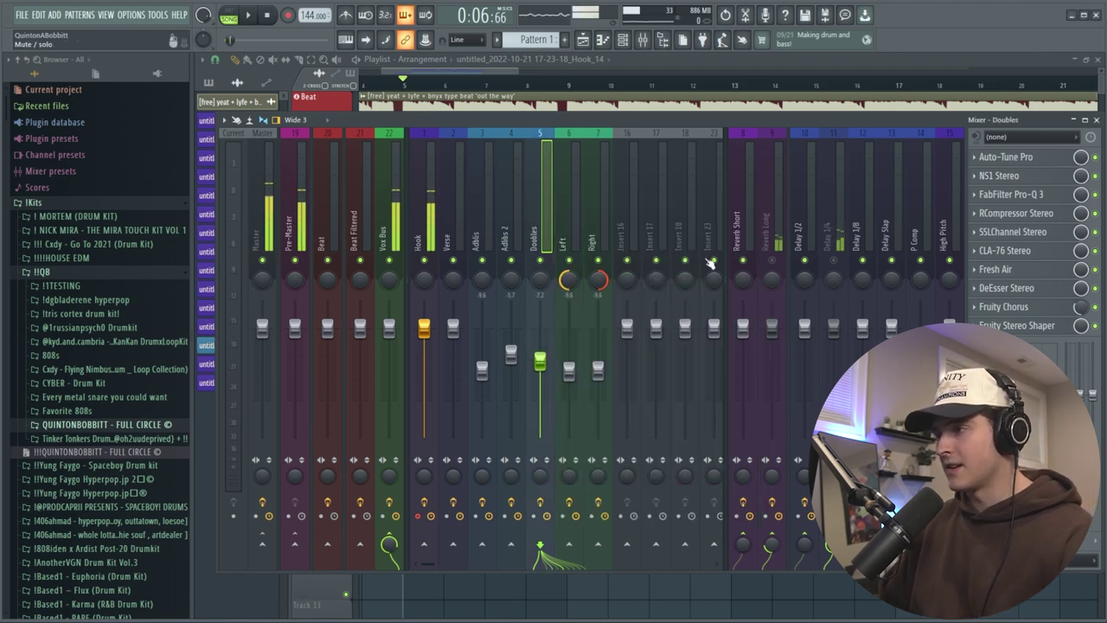
# Record a doubles vocal take on the Doubles playlist track over the hook section, stopping at about bar 18.
pyautogui.press('F9')
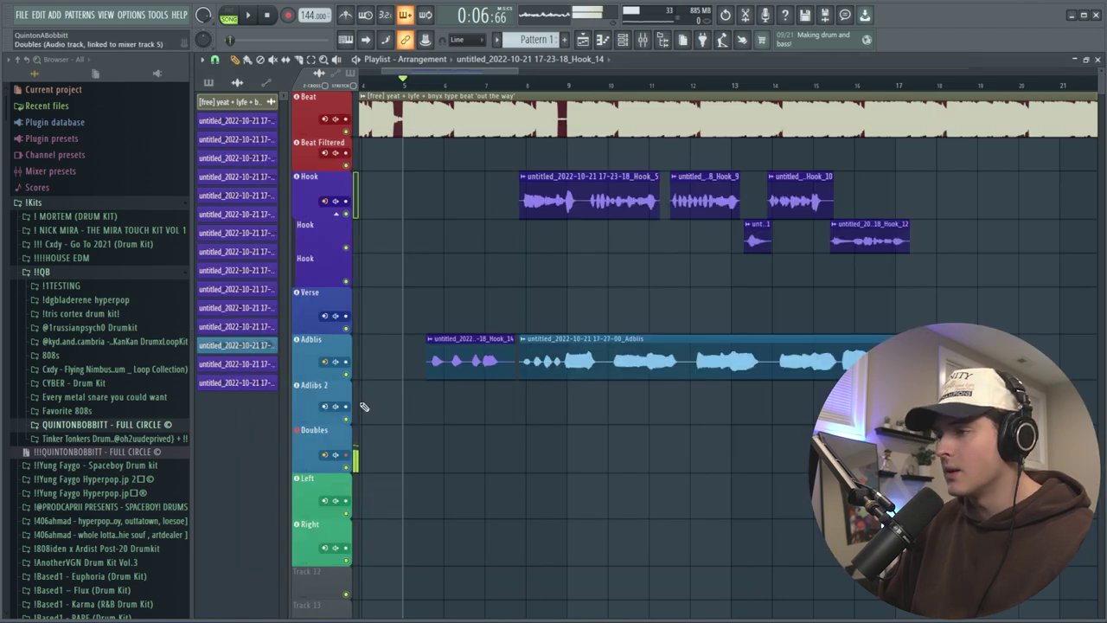
pyautogui.scroll(1, 406, 89)
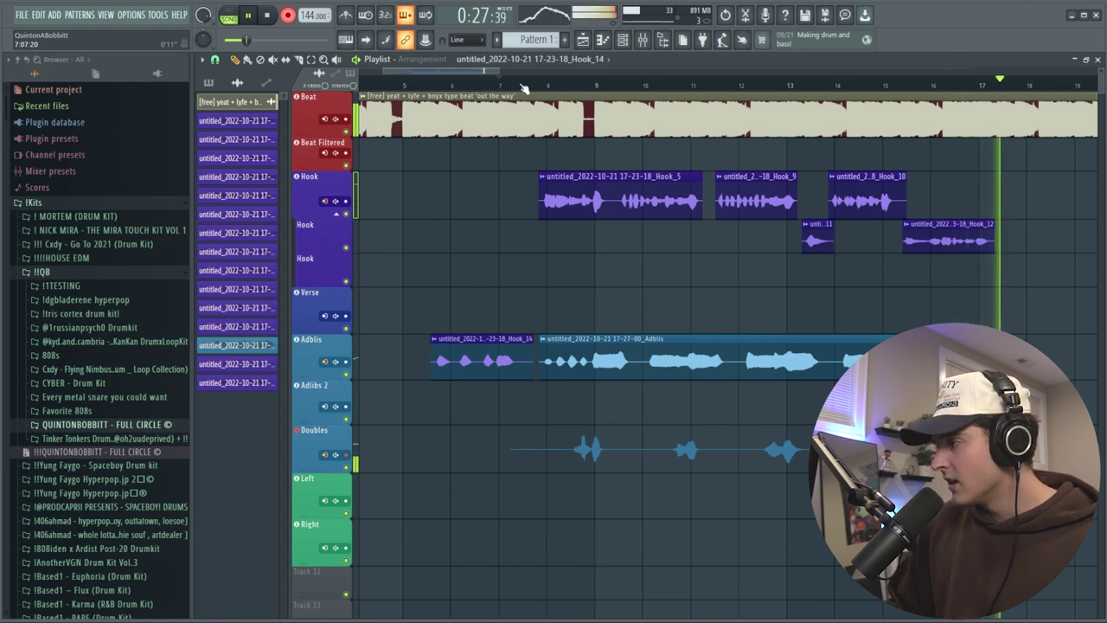
pyautogui.press('space')
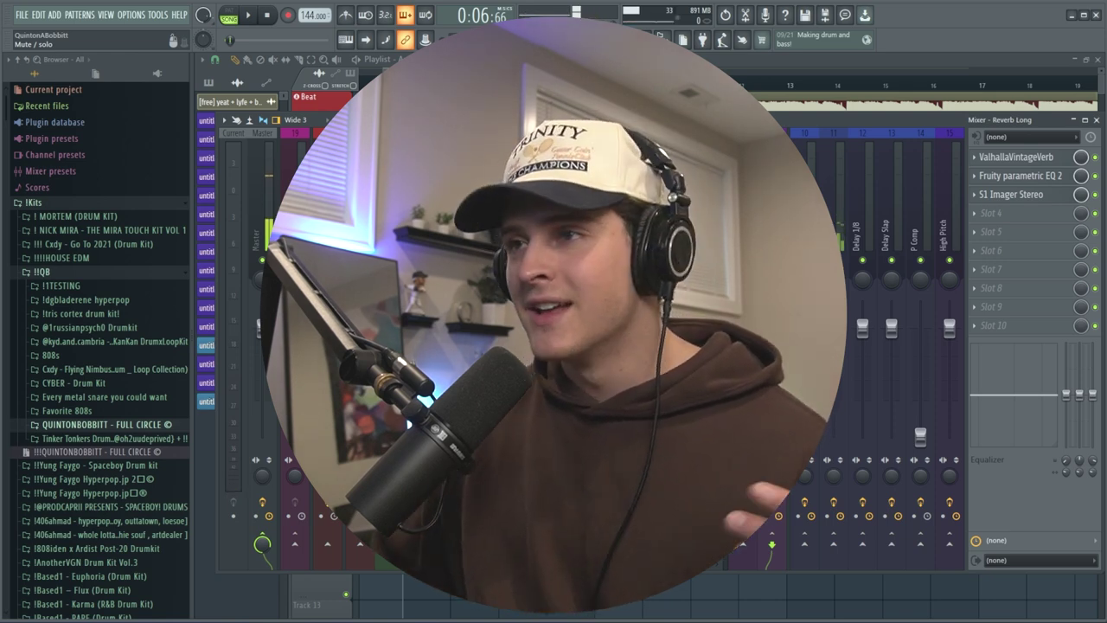
# Load StudioRack Stereo into effect slot 2 of the Master channel, after the L1+ Ultramaximizer.
pyautogui.click(273, 178)
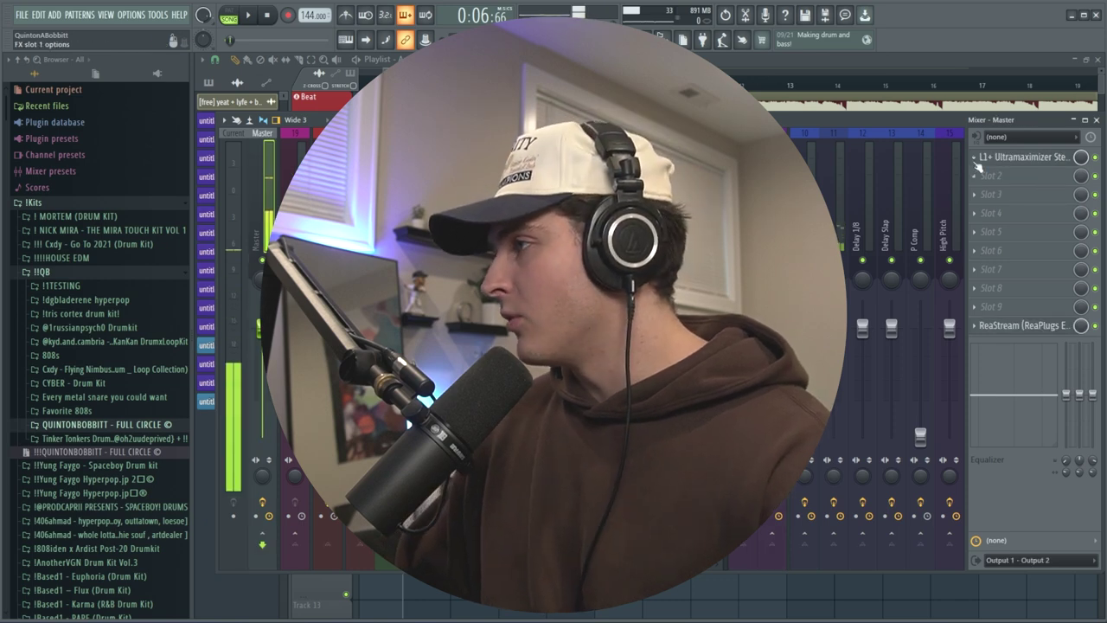
pyautogui.click(1075, 175)
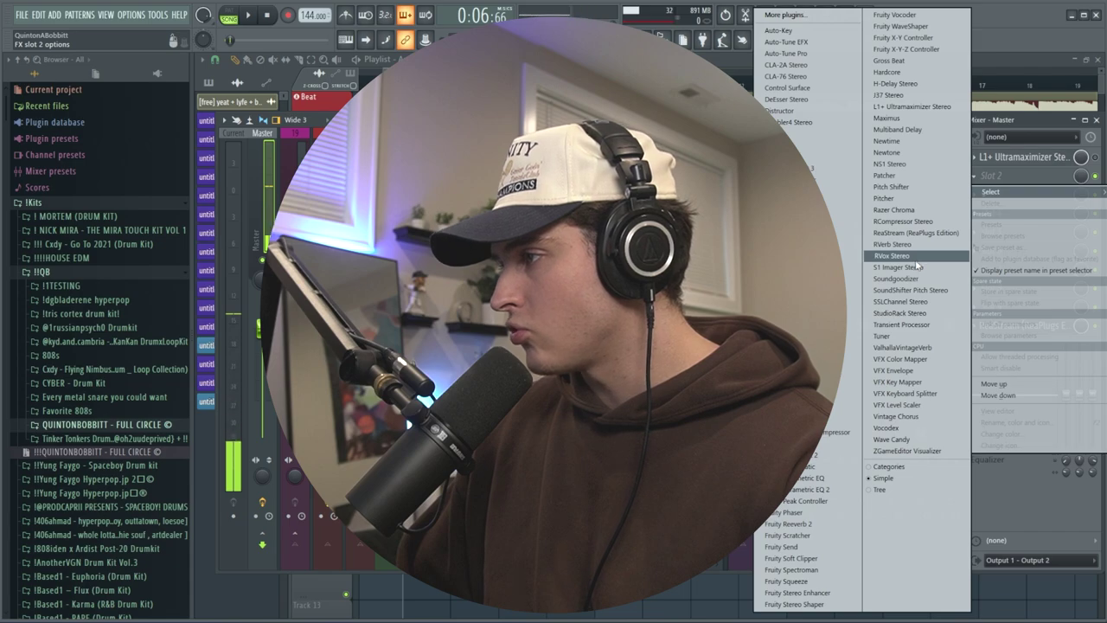
pyautogui.click(900, 312)
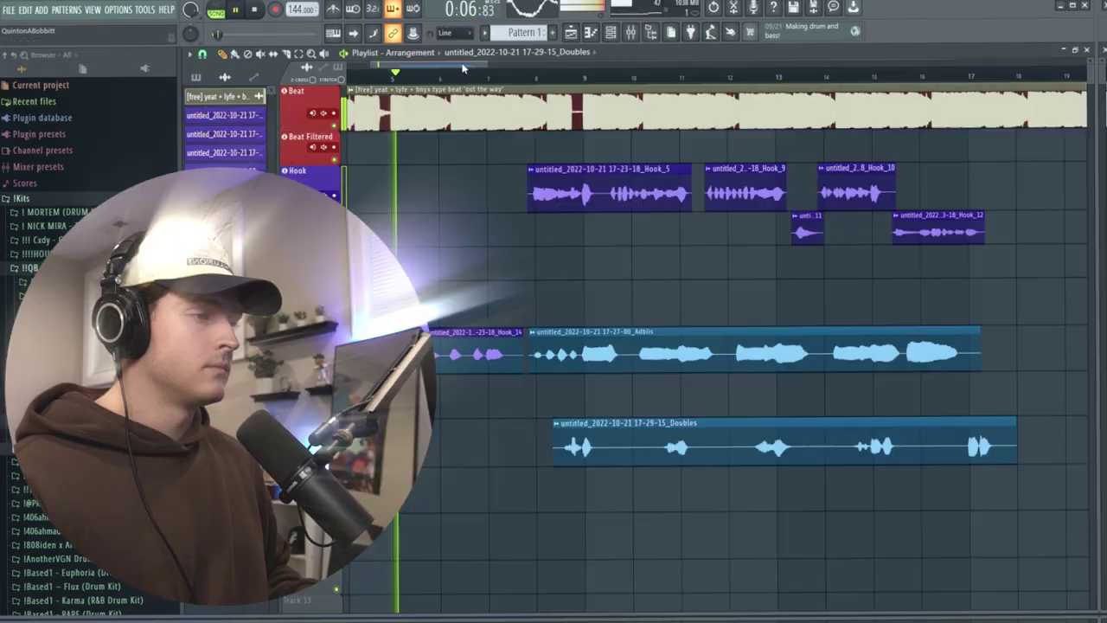